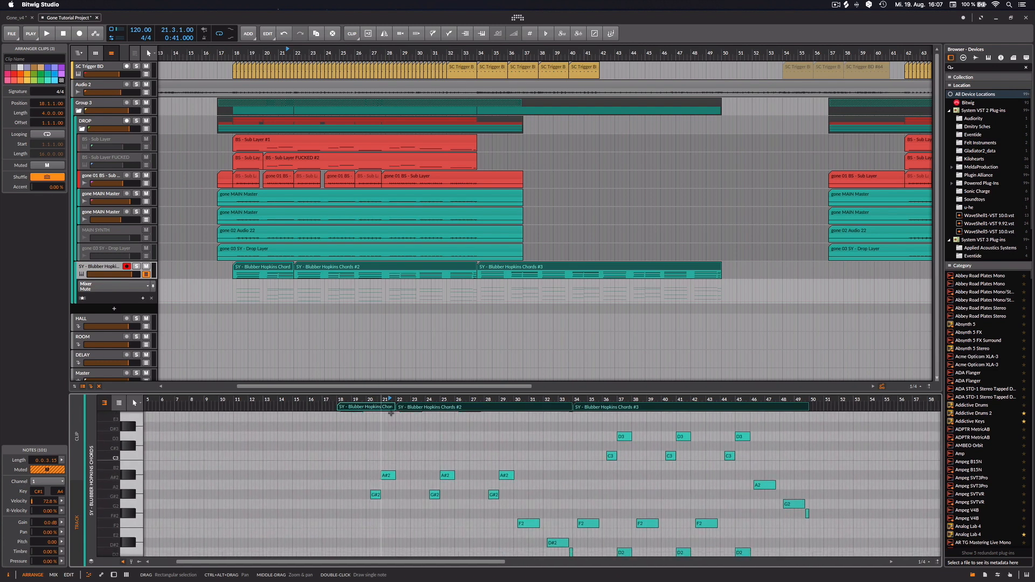
Display all notes of the Blubber Hopkins Chords clips together in the note editor.
{"action": "left_click_drag", "start_coordinate": [407, 400], "coordinate": [403, 437]}
{"action": "scroll", "coordinate": [390, 476], "scroll_direction": "down", "scroll_amount": 4}
{"action": "scroll", "coordinate": [371, 457], "scroll_direction": "up", "scroll_amount": 7}
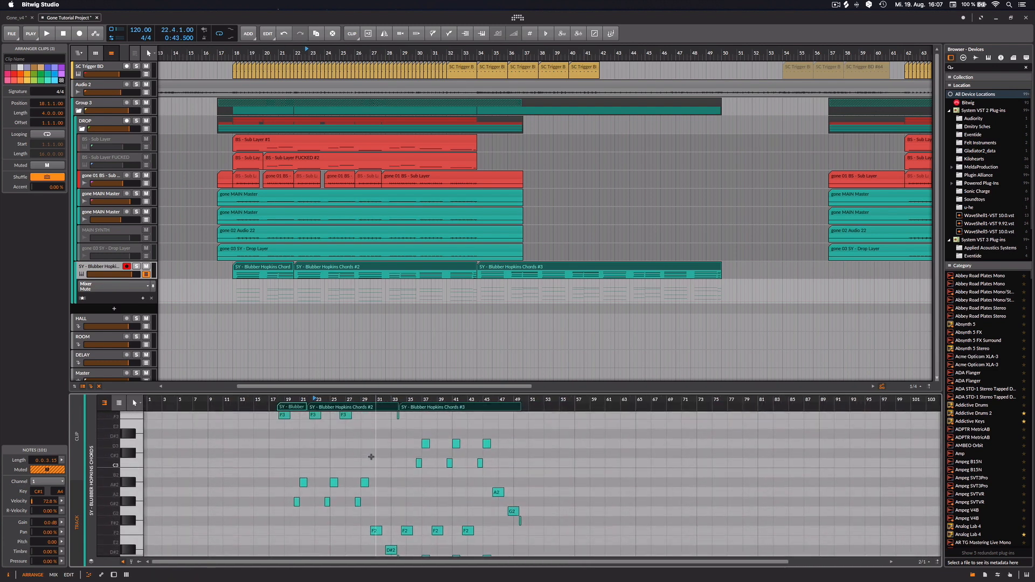
{"action": "scroll", "coordinate": [371, 457], "scroll_direction": "down", "scroll_amount": 2}
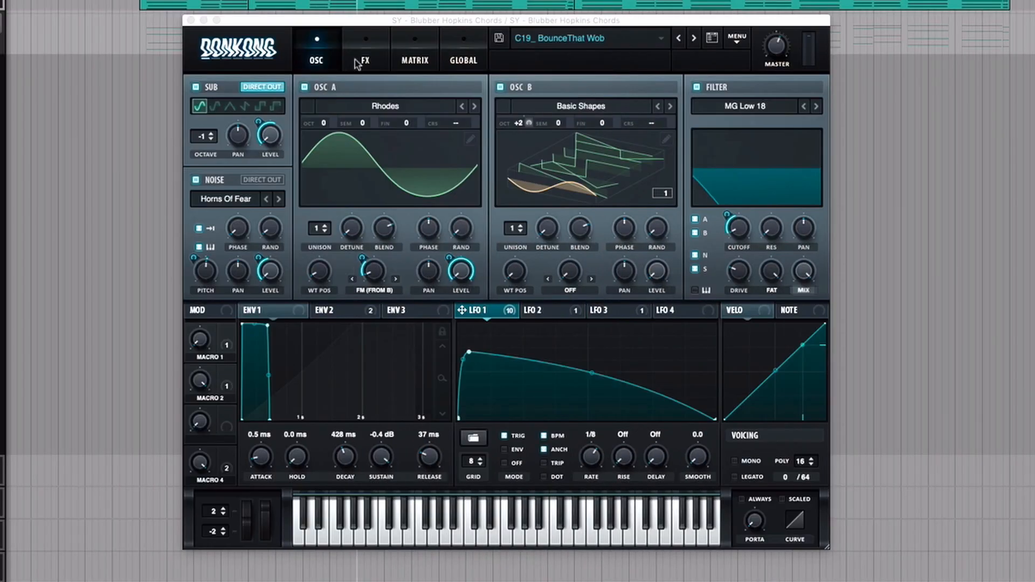
Look over the oscillator page of the C19_ BounceThat Wob patch and start playback of the chord clips.
{"action": "left_click", "coordinate": [357, 62]}
{"action": "left_click", "coordinate": [327, 60]}
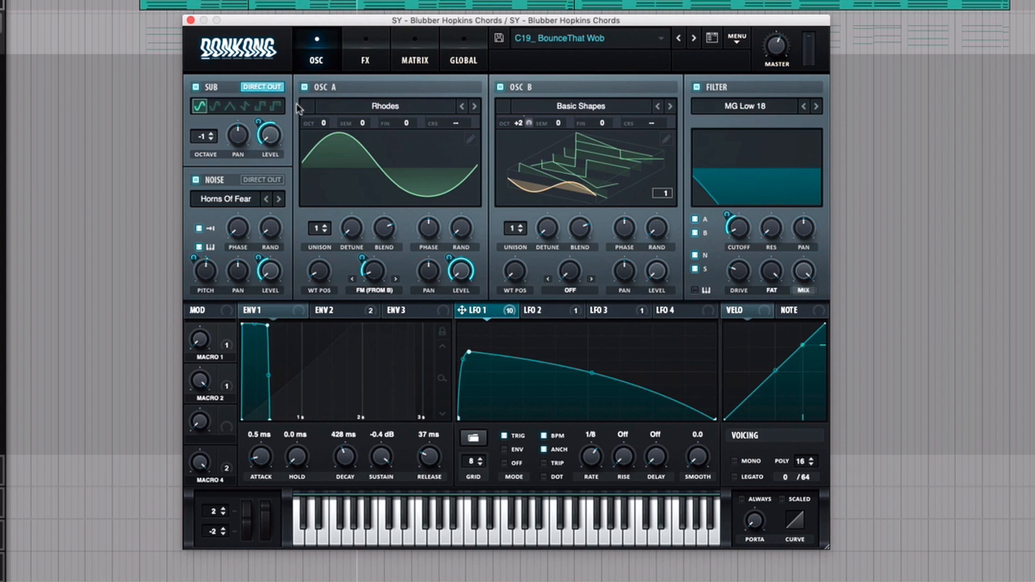
{"action": "left_click", "coordinate": [141, 32]}
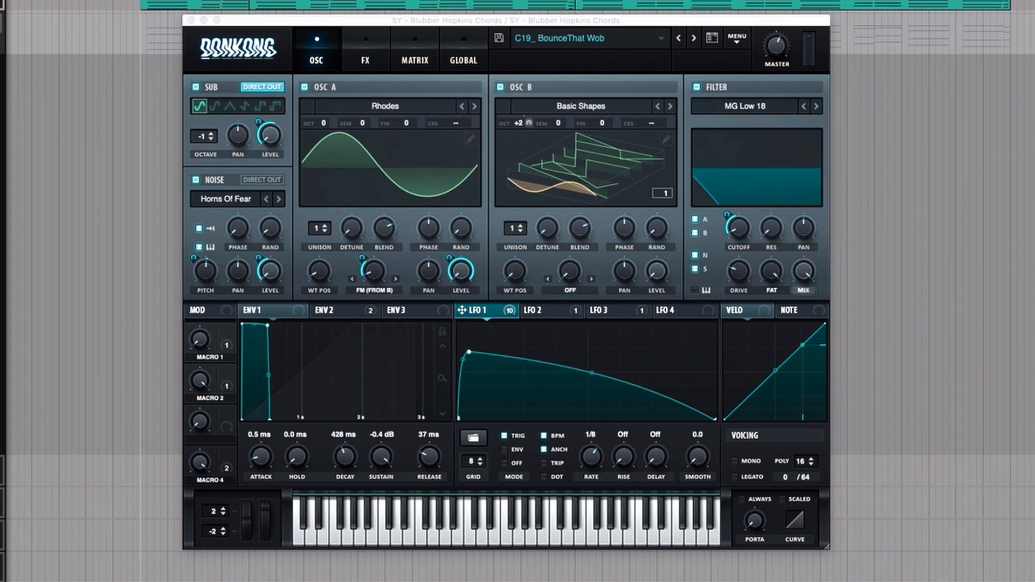
{"action": "key", "text": "space"}
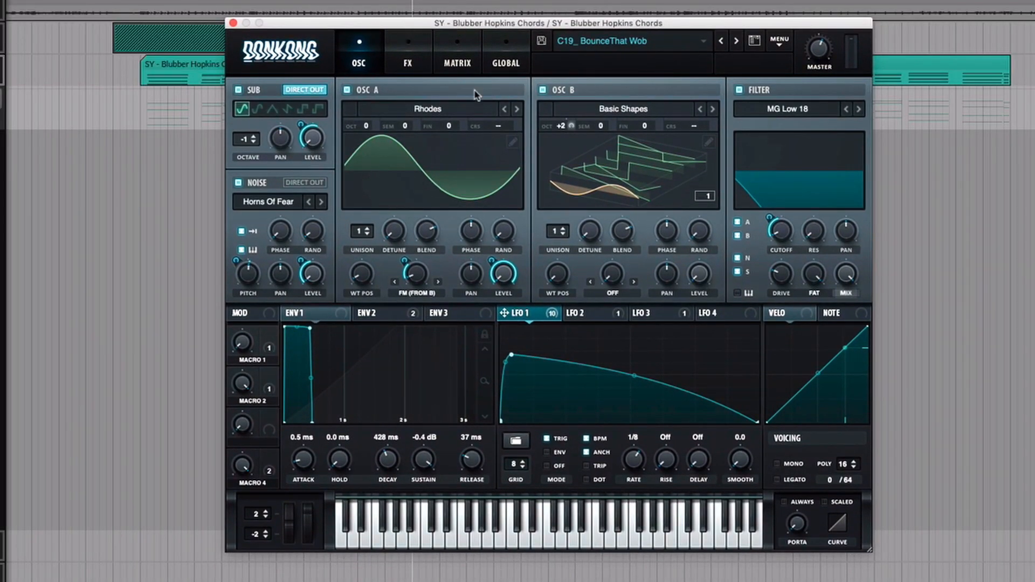
Look through the wavetable choices for oscillator A and the SOR group of noise samples.
{"action": "left_click", "coordinate": [461, 110]}
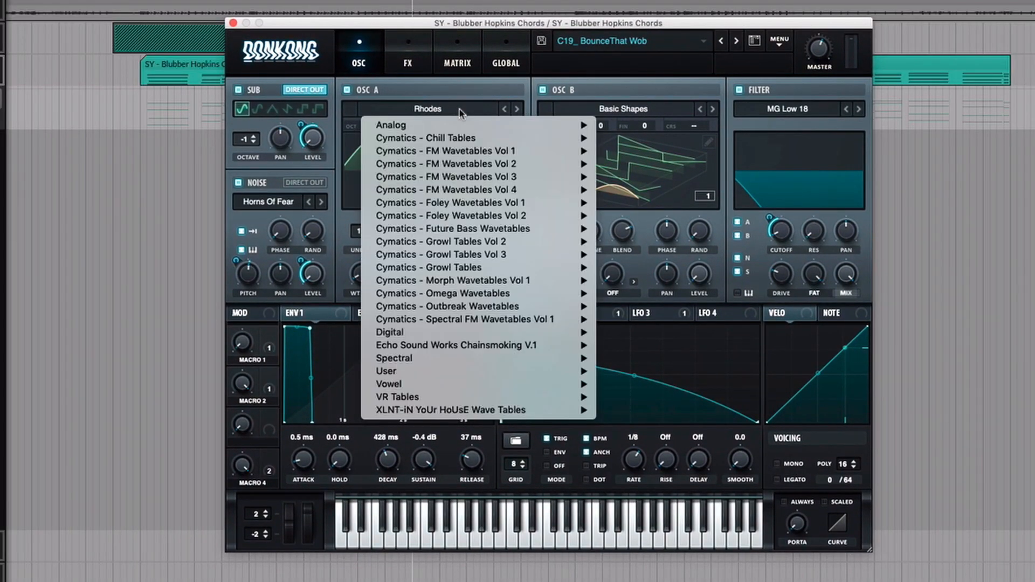
{"action": "left_click", "coordinate": [461, 111]}
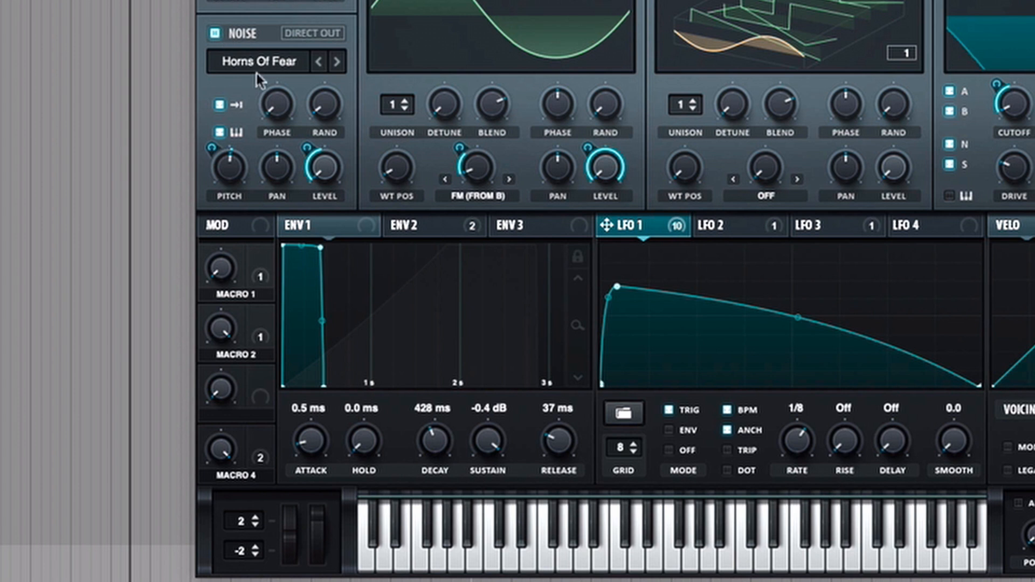
{"action": "left_click", "coordinate": [258, 65]}
{"action": "mouse_move", "coordinate": [300, 277]}
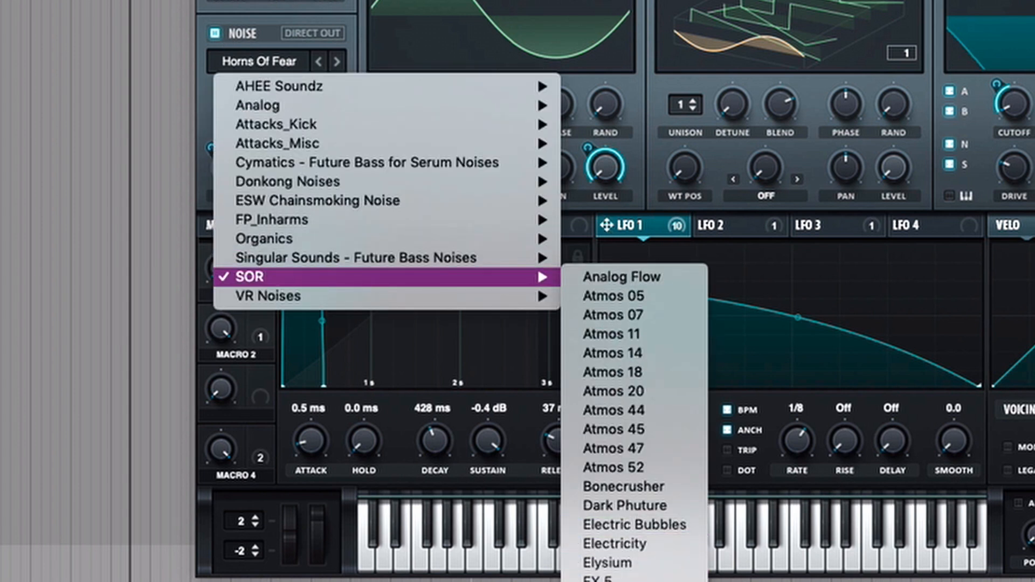
{"action": "left_click", "coordinate": [654, 226]}
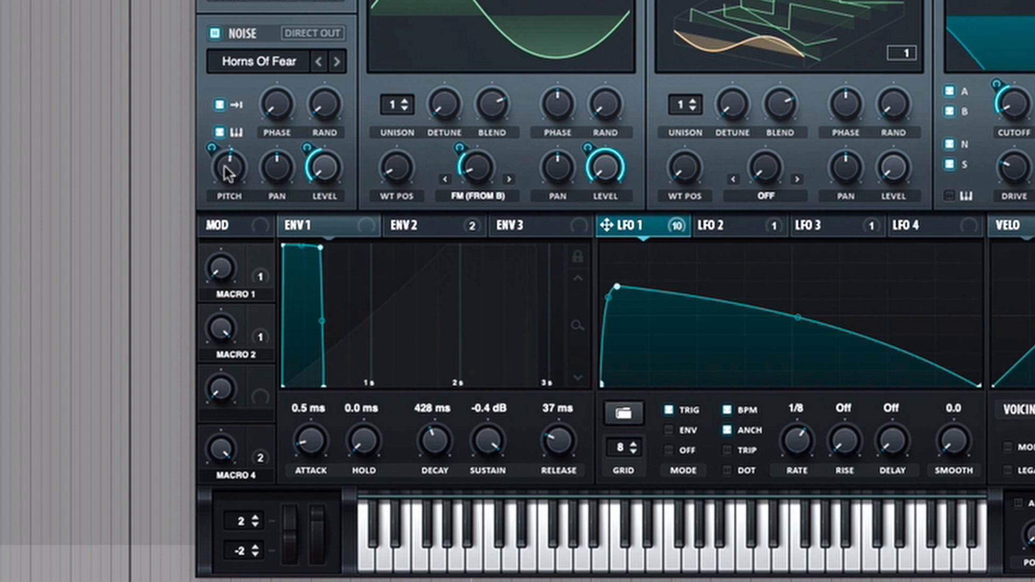
Inspect the noise pitch modulation, stop playback and check the filter settings.
{"action": "mouse_move", "coordinate": [213, 148]}
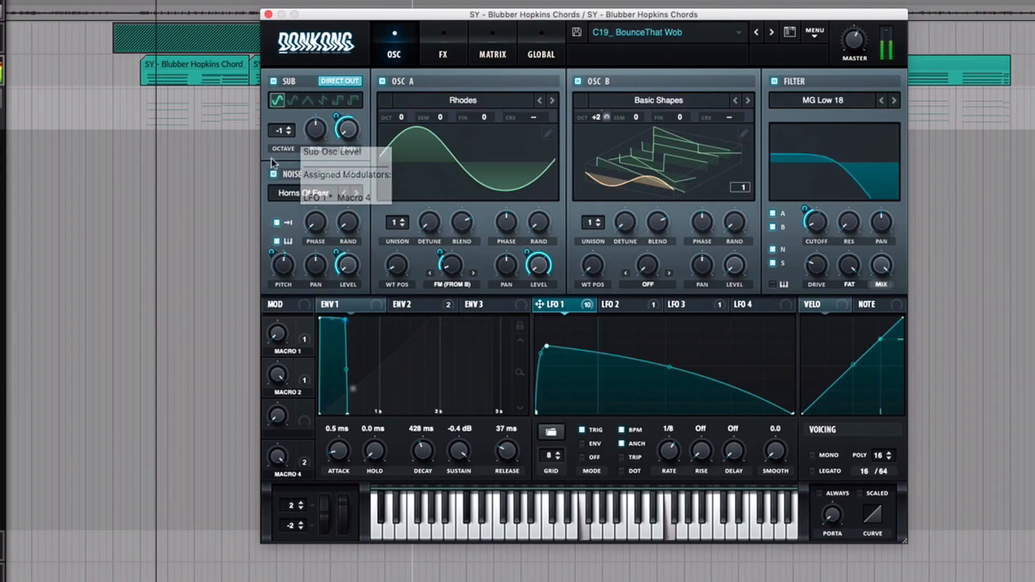
{"action": "key", "text": "space"}
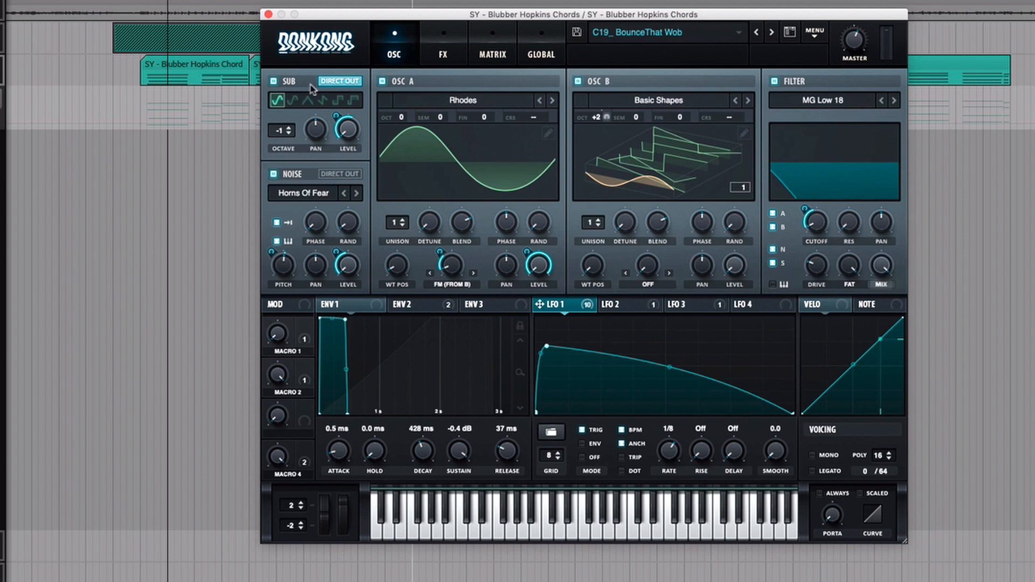
{"action": "mouse_move", "coordinate": [853, 271]}
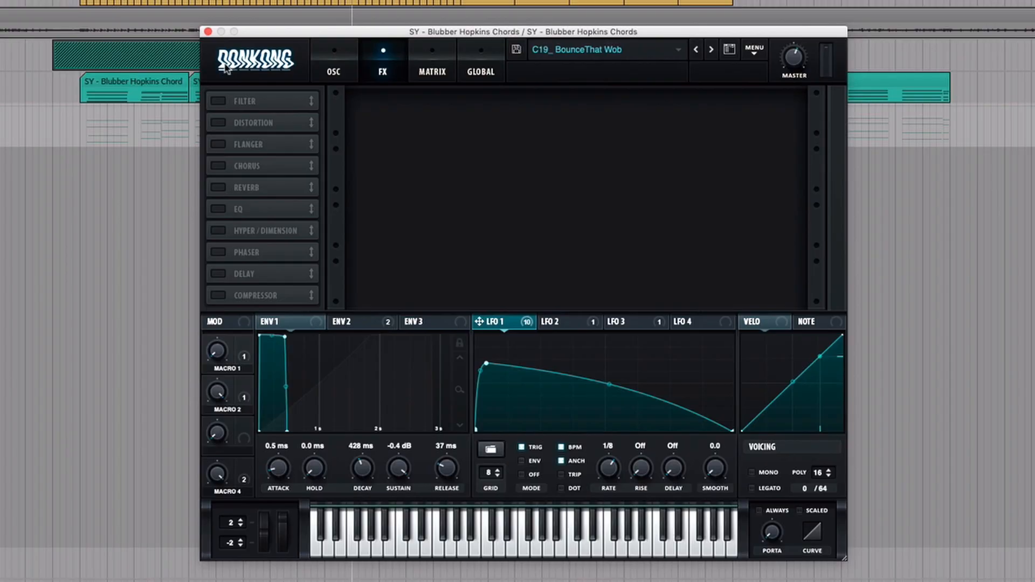
Enable the synth's Filter effect, check its type in the Flanges group and audition the chords.
{"action": "left_click", "coordinate": [217, 103]}
{"action": "left_click", "coordinate": [444, 113]}
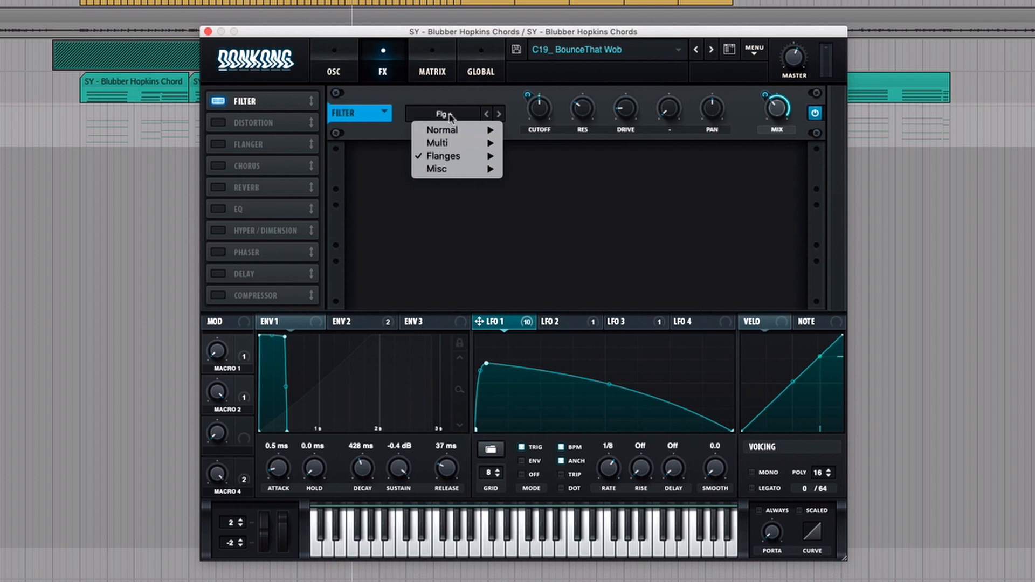
{"action": "mouse_move", "coordinate": [457, 156]}
{"action": "left_click", "coordinate": [728, 187]}
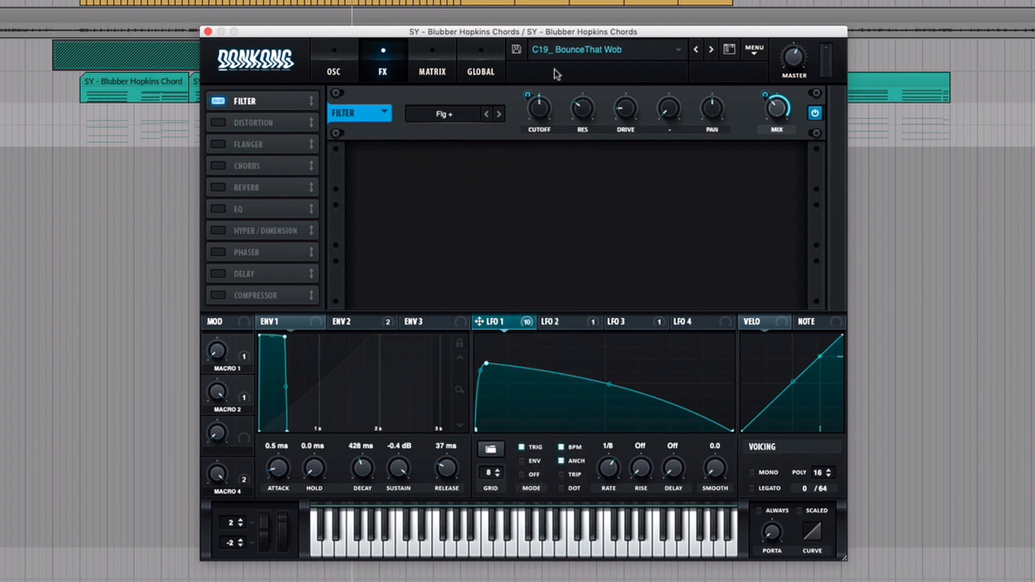
{"action": "key", "text": "space"}
Enable the Distortion effect and check its drive and mix amounts.
{"action": "left_click", "coordinate": [218, 123]}
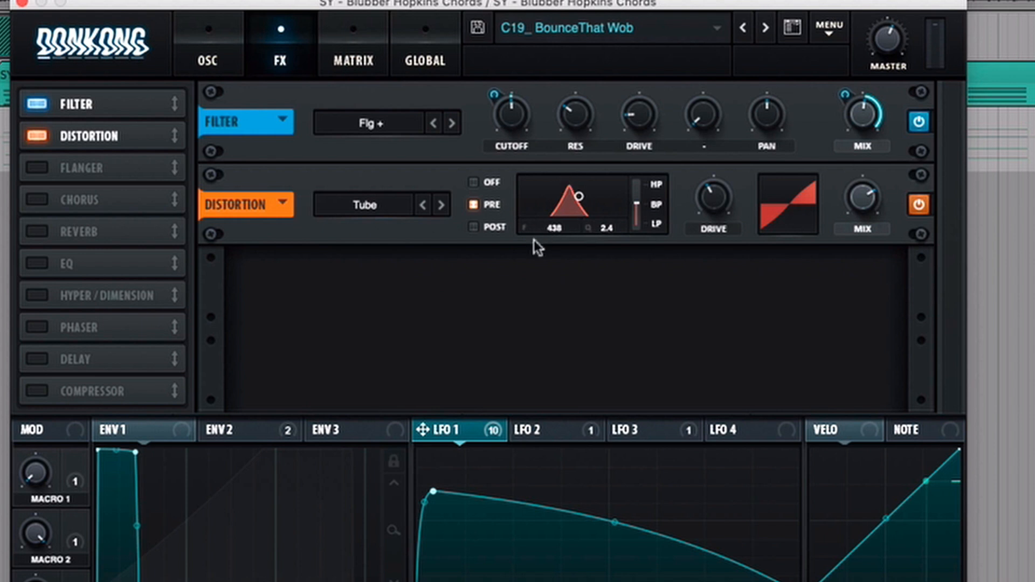
{"action": "mouse_move", "coordinate": [716, 204]}
{"action": "mouse_move", "coordinate": [869, 208]}
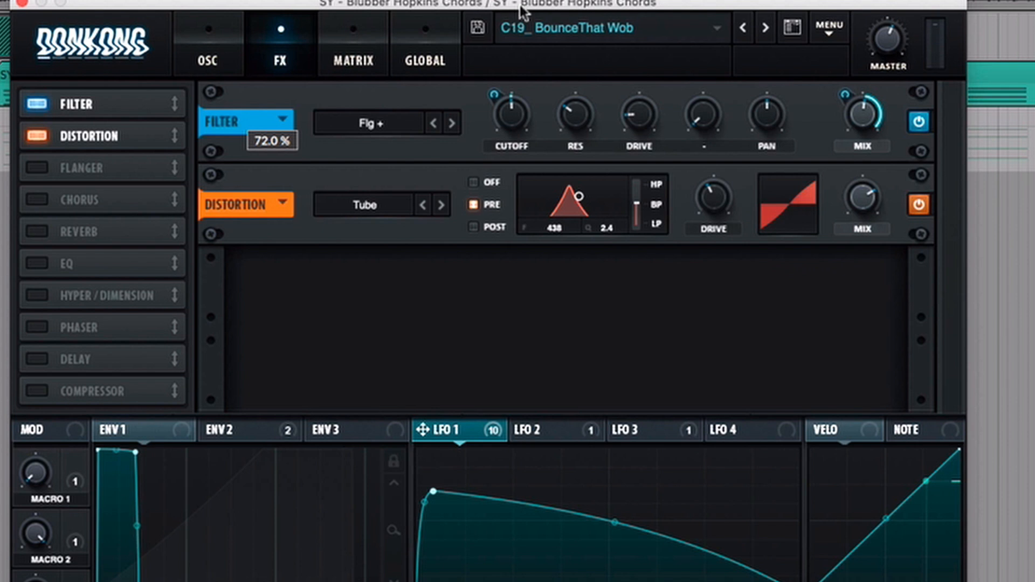
Enable the Flanger, Chorus and Reverb effects in the synth's effects rack.
{"action": "left_click", "coordinate": [38, 168]}
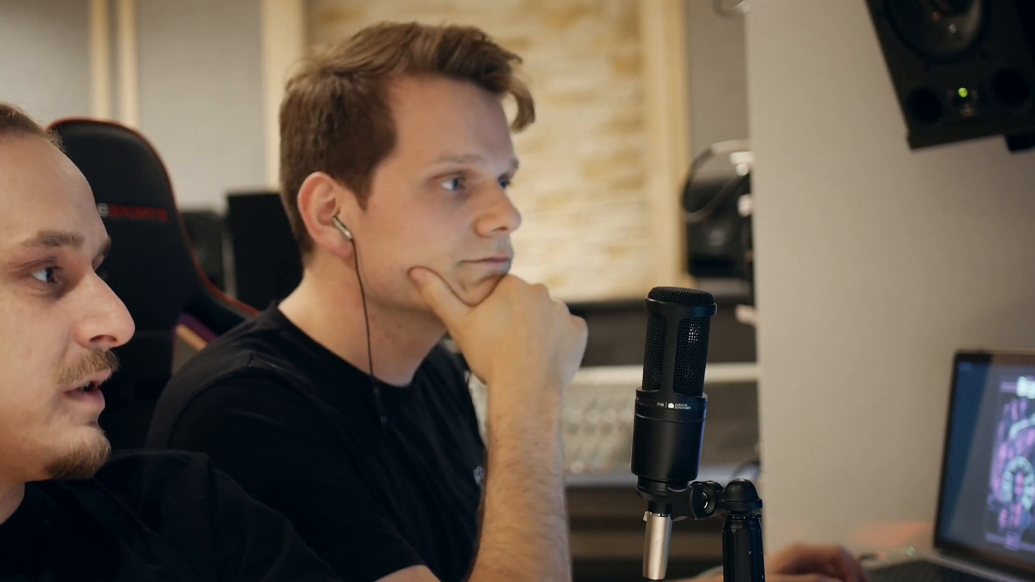
{"action": "left_click", "coordinate": [38, 201]}
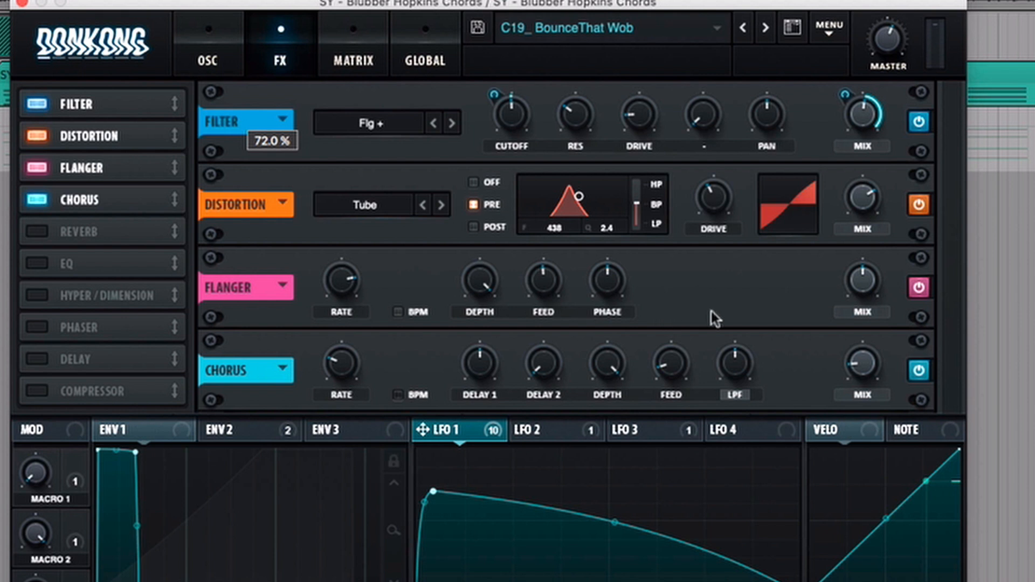
{"action": "left_click", "coordinate": [116, 235]}
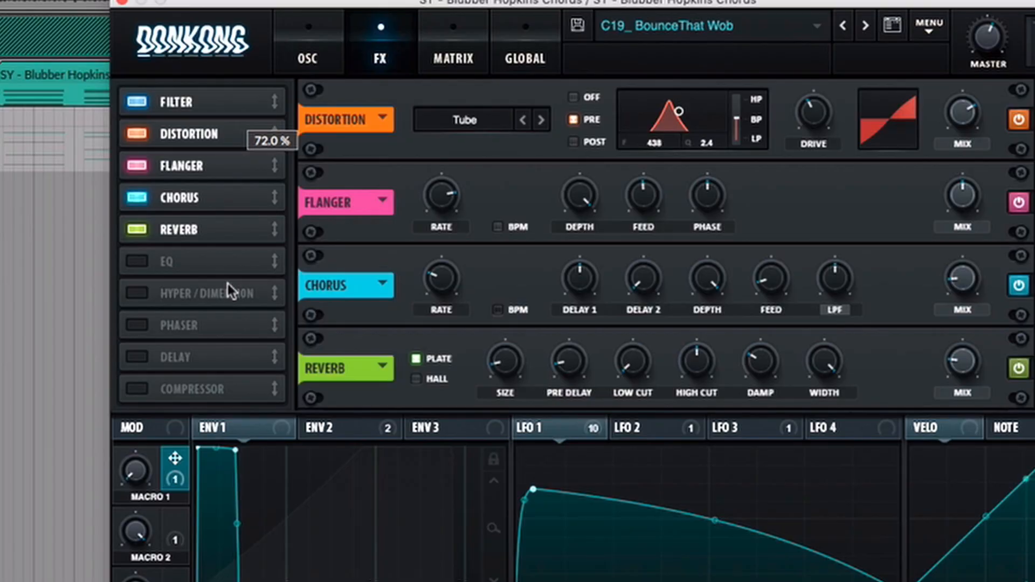
Enable the EQ effect and check how LFO 1 modulates its first frequency.
{"action": "left_click", "coordinate": [137, 261]}
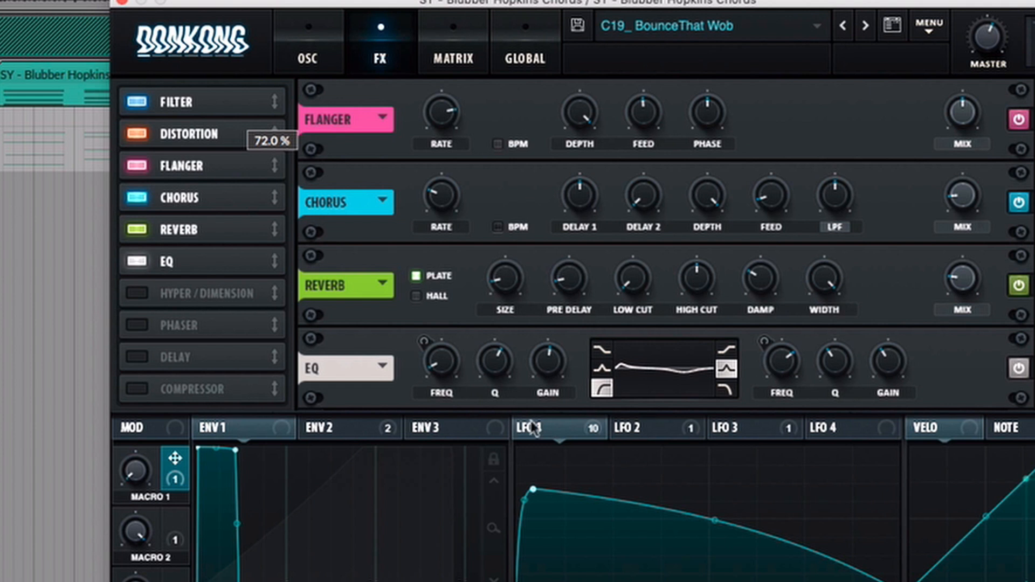
{"action": "mouse_move", "coordinate": [550, 430]}
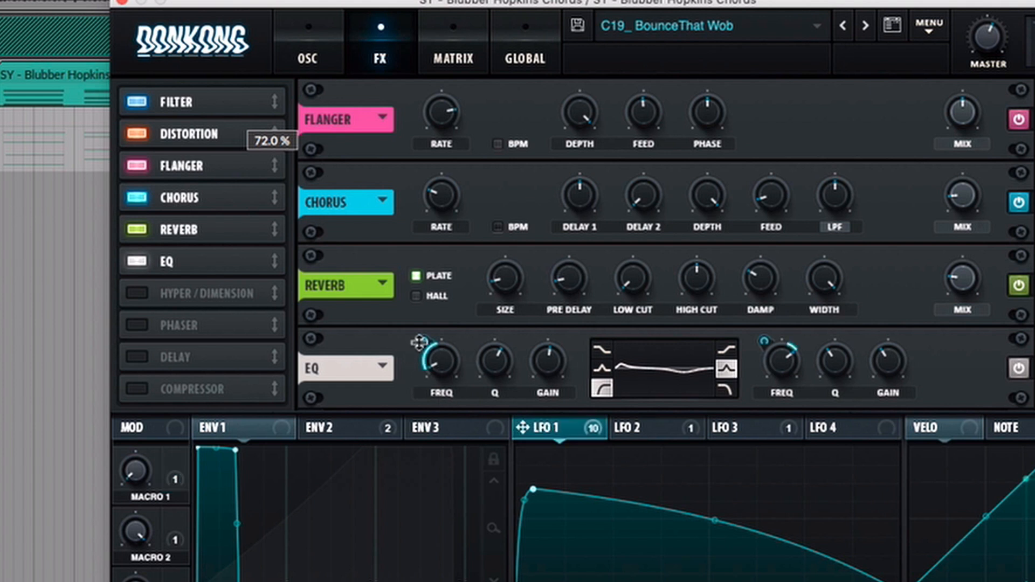
{"action": "left_click_drag", "start_coordinate": [419, 343], "coordinate": [421, 344]}
{"action": "left_click_drag", "start_coordinate": [518, 7], "coordinate": [531, 28]}
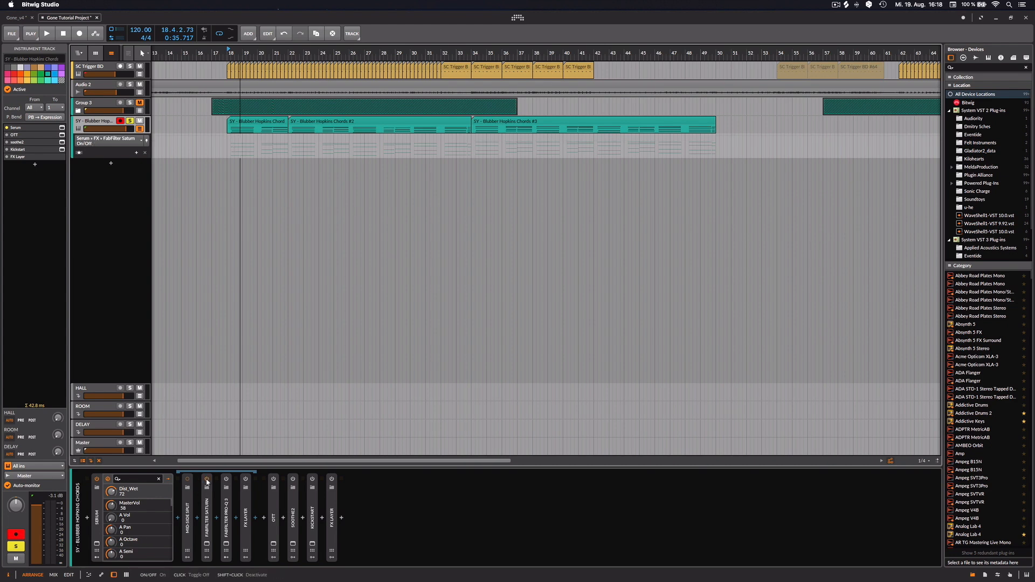
Open FabFilter Saturn in the chord track's device chain and choose the Simple MS Club Lifter preset from Allround Saturation.
{"action": "left_click", "coordinate": [207, 545]}
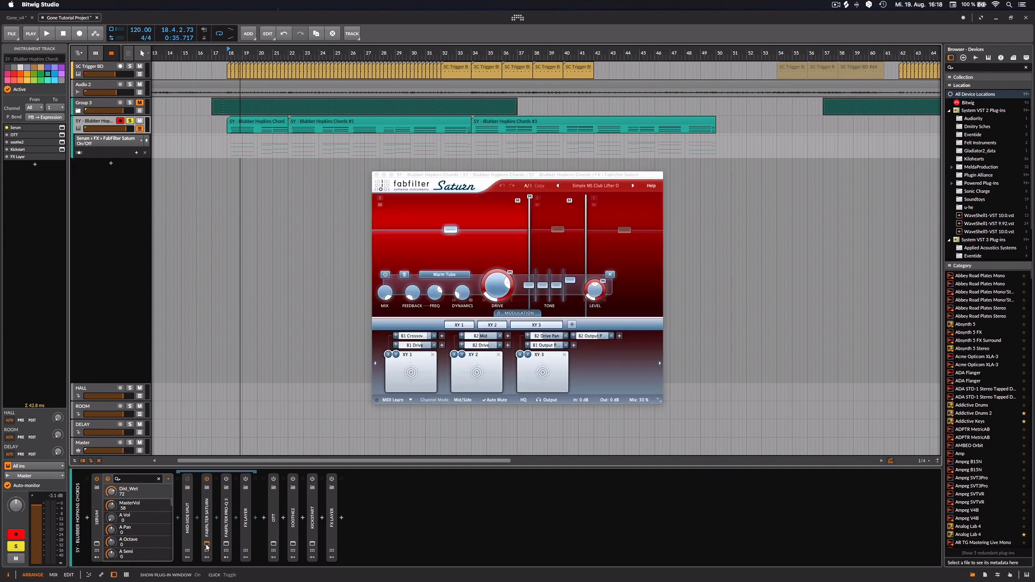
{"action": "left_click", "coordinate": [588, 186]}
{"action": "mouse_move", "coordinate": [589, 198]}
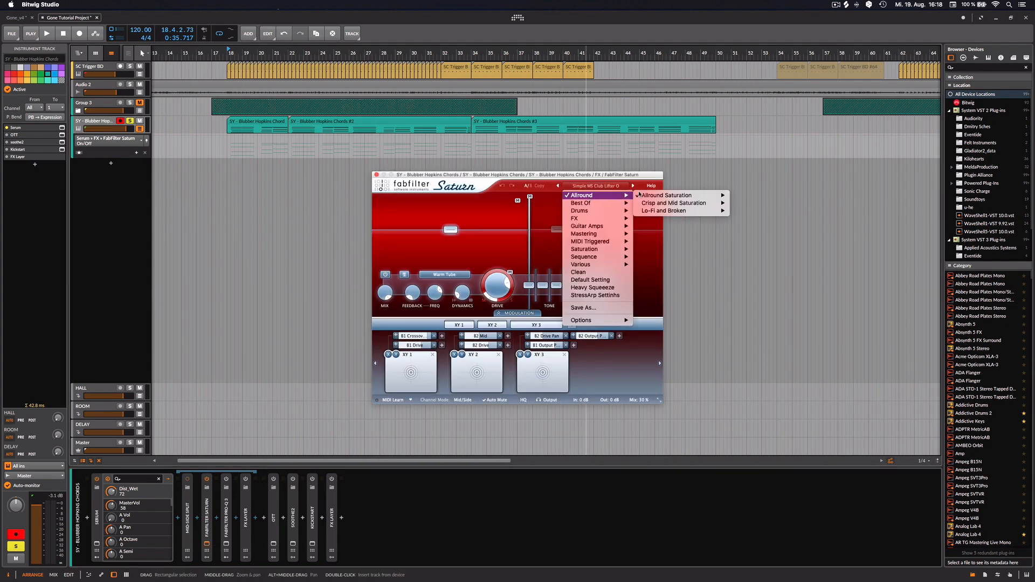
{"action": "mouse_move", "coordinate": [666, 195]}
{"action": "left_click", "coordinate": [765, 296]}
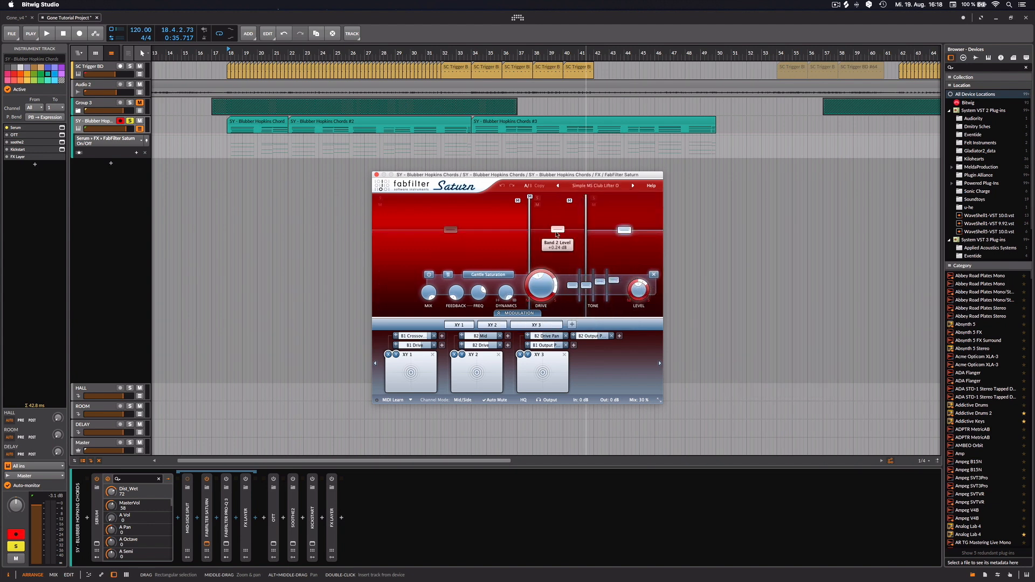
Show the settings of Saturn's first band and audition the chords with the saturation.
{"action": "left_click", "coordinate": [451, 231]}
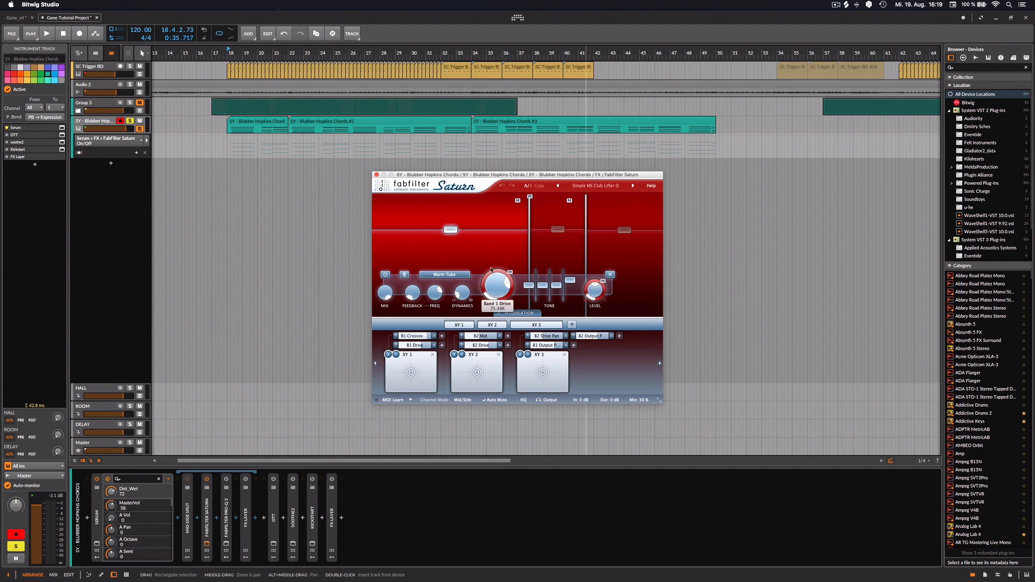
{"action": "key", "text": "space"}
{"action": "key", "text": "space"}
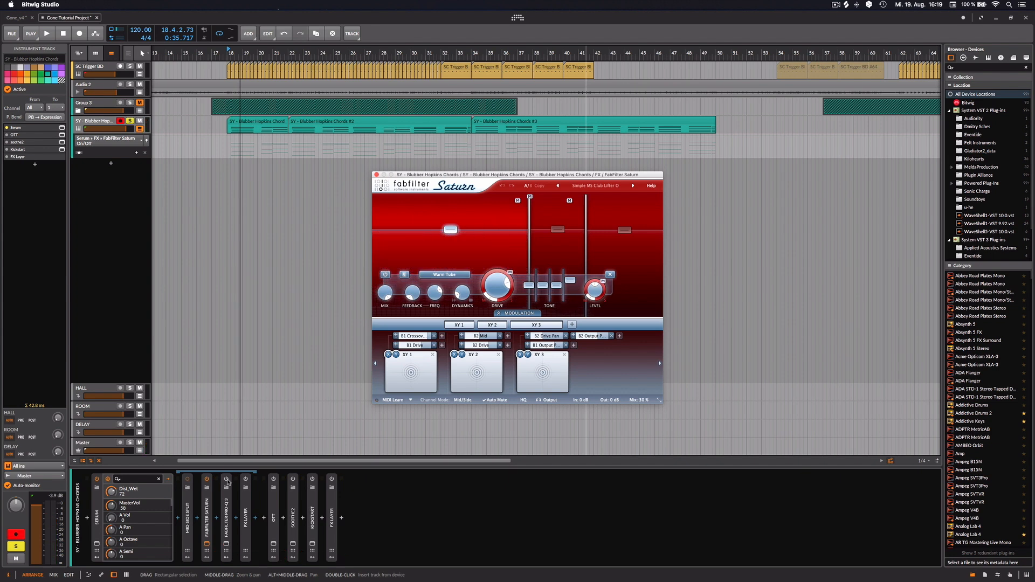
Enable FabFilter Pro-Q 3 after Saturn, open its EQ curve clear of the Saturn window and toggle playback.
{"action": "left_click", "coordinate": [227, 479]}
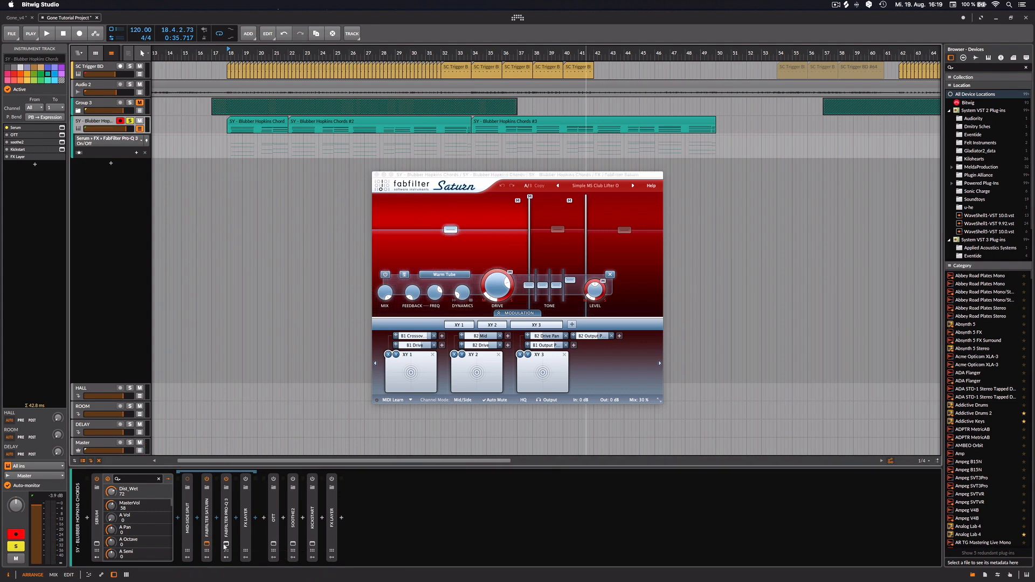
{"action": "left_click", "coordinate": [226, 545]}
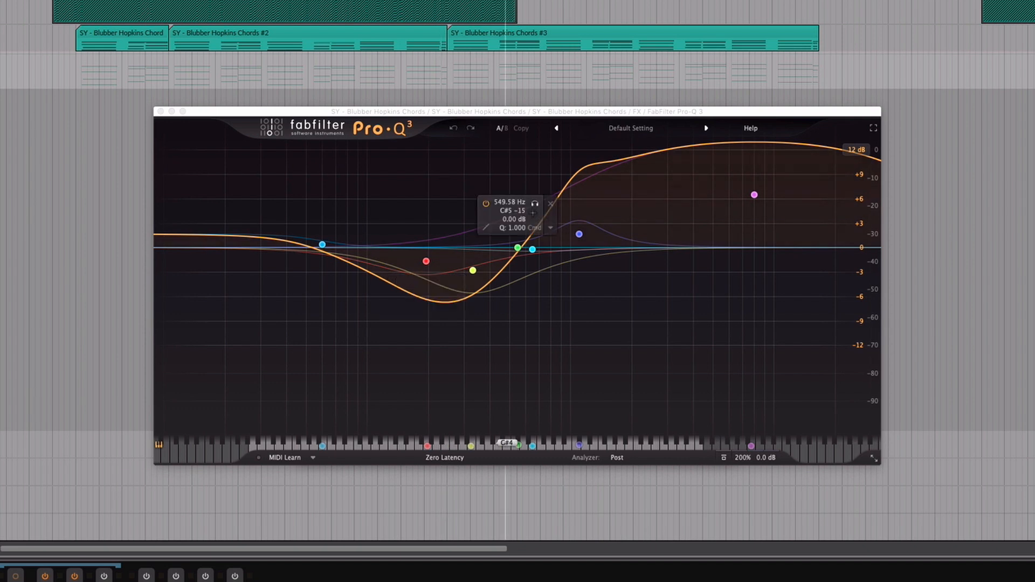
{"action": "mouse_move", "coordinate": [750, 192]}
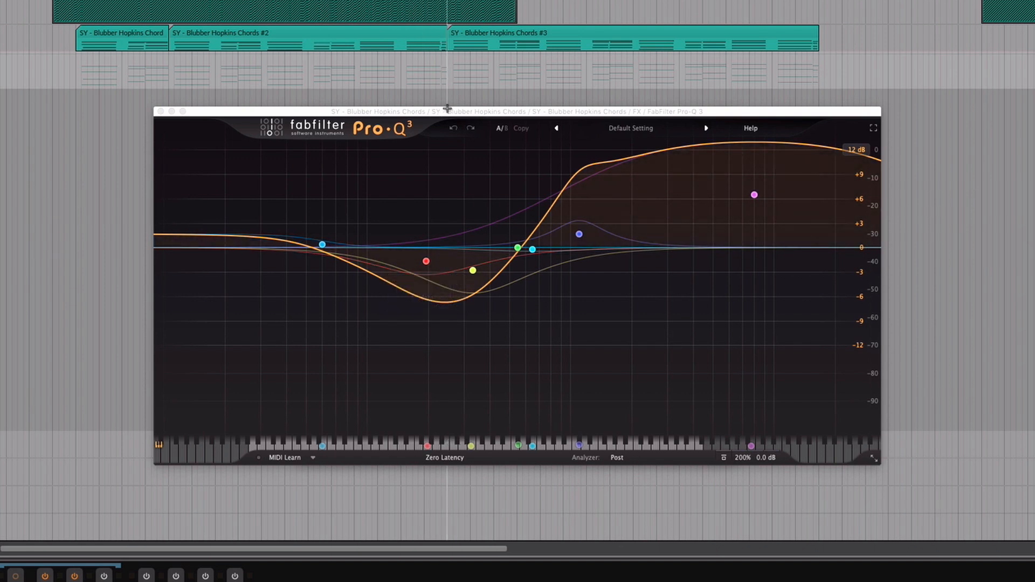
{"action": "left_click_drag", "start_coordinate": [447, 108], "coordinate": [347, 243]}
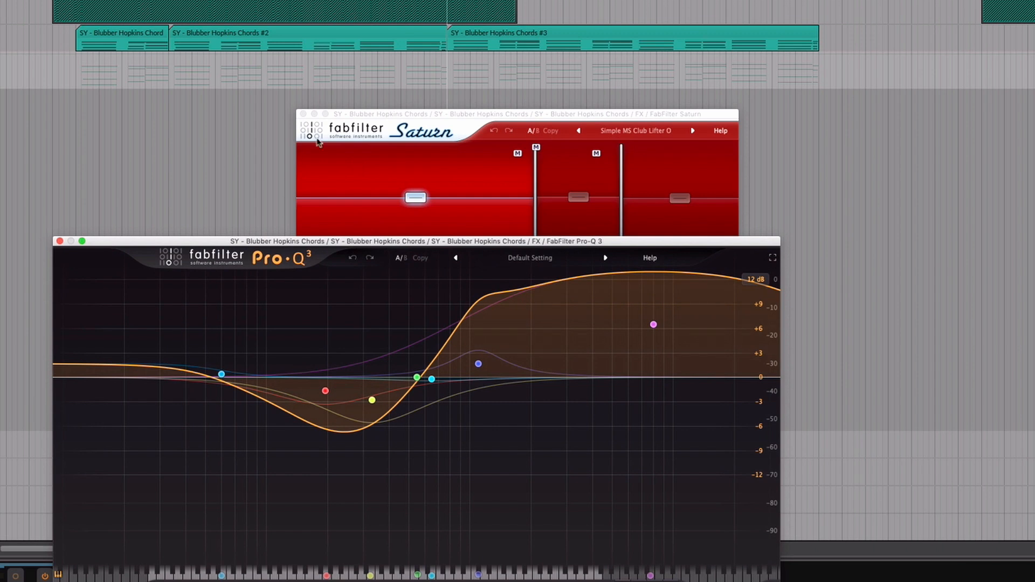
{"action": "key", "text": "space"}
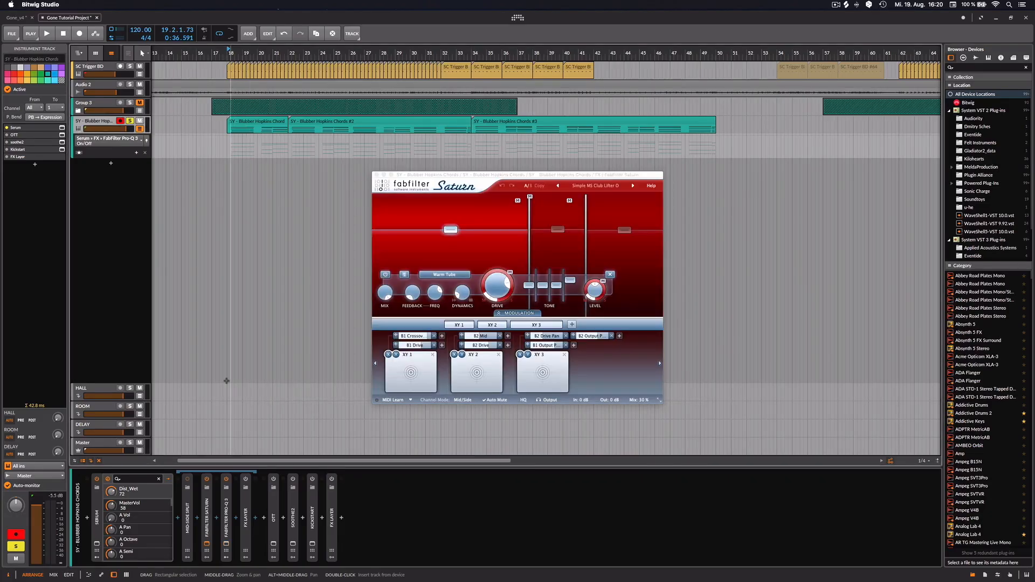
Expand the FX Layer after Pro-Q 3, select its Phatrack layer and open that layer's first Pro-Q 3.
{"action": "double_click", "coordinate": [244, 510]}
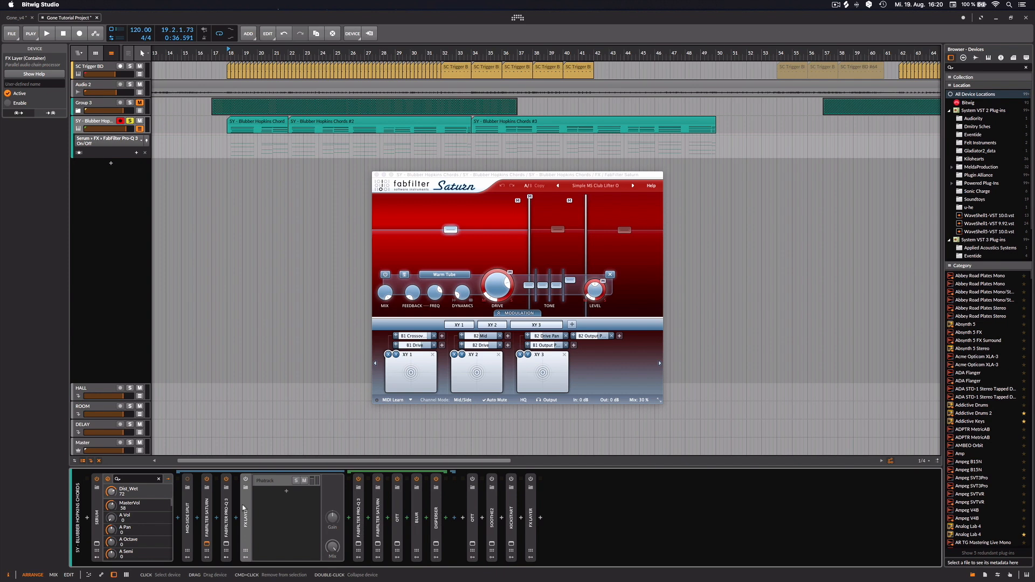
{"action": "left_click", "coordinate": [267, 482]}
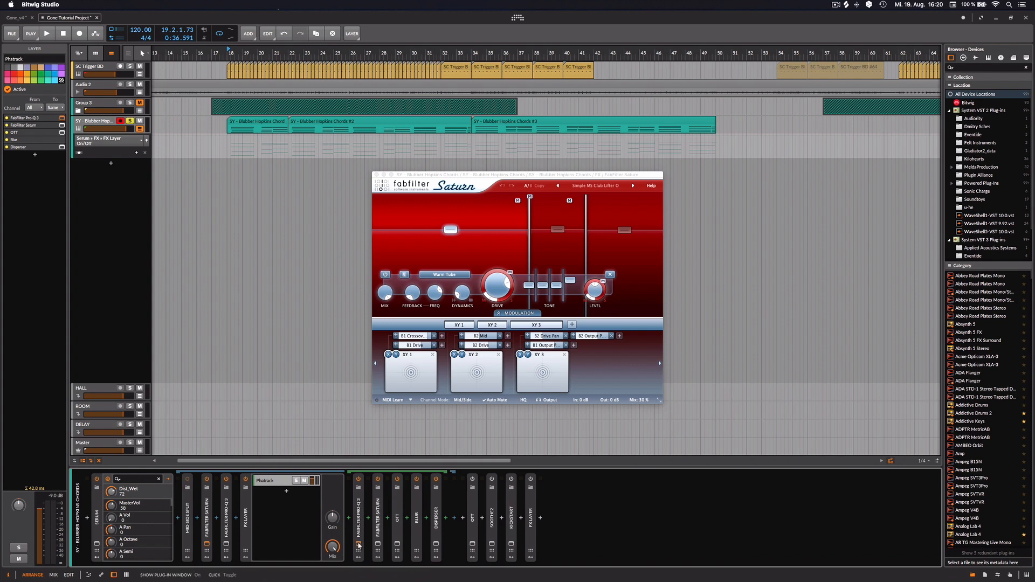
{"action": "left_click", "coordinate": [359, 544]}
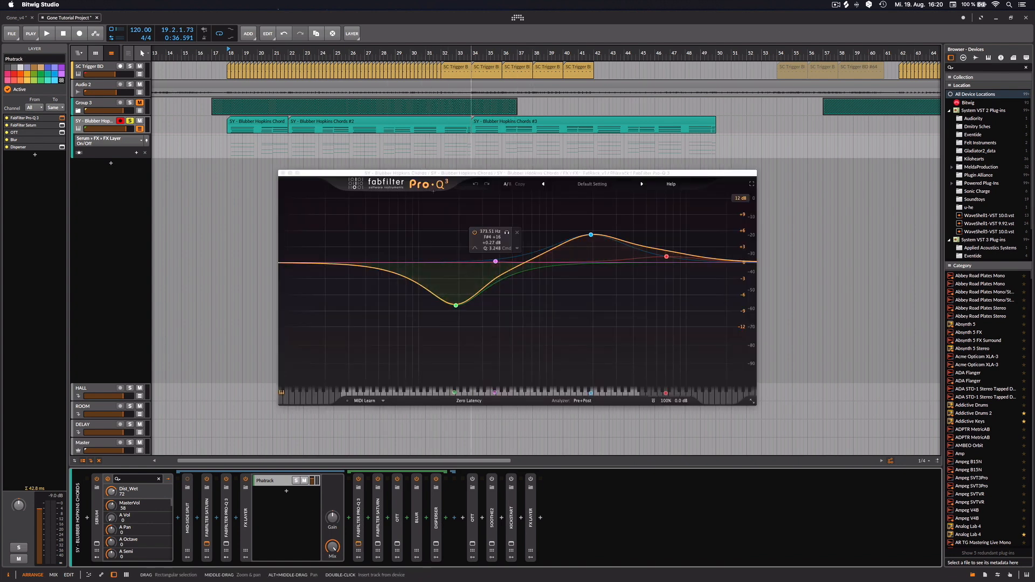
Inspect the boost band in the Phatrack layer's Pro-Q 3, and examine both bands of that layer's Saturn, closing it when done.
{"action": "left_click", "coordinate": [596, 232]}
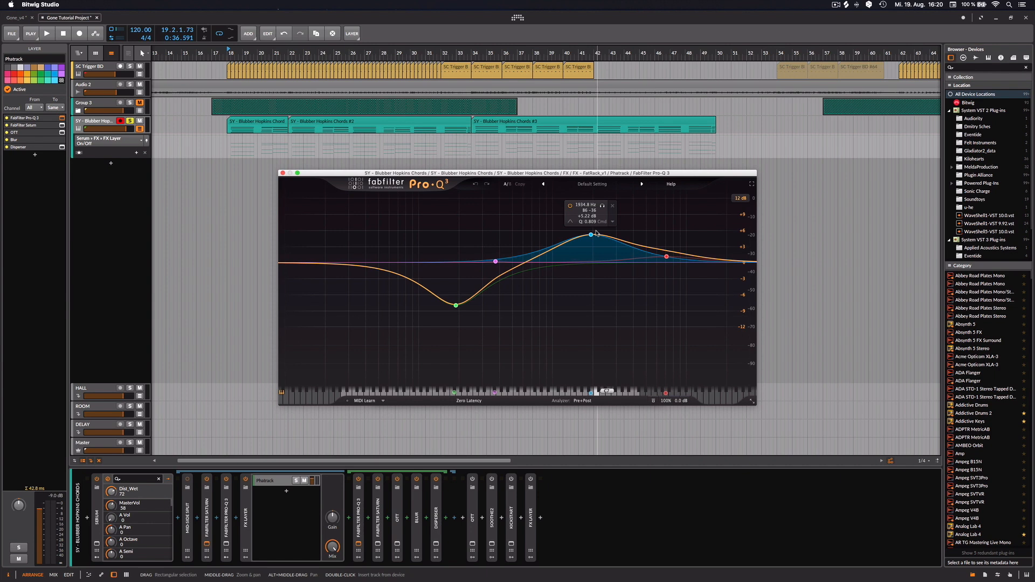
{"action": "left_click", "coordinate": [592, 239]}
{"action": "left_click", "coordinate": [378, 544]}
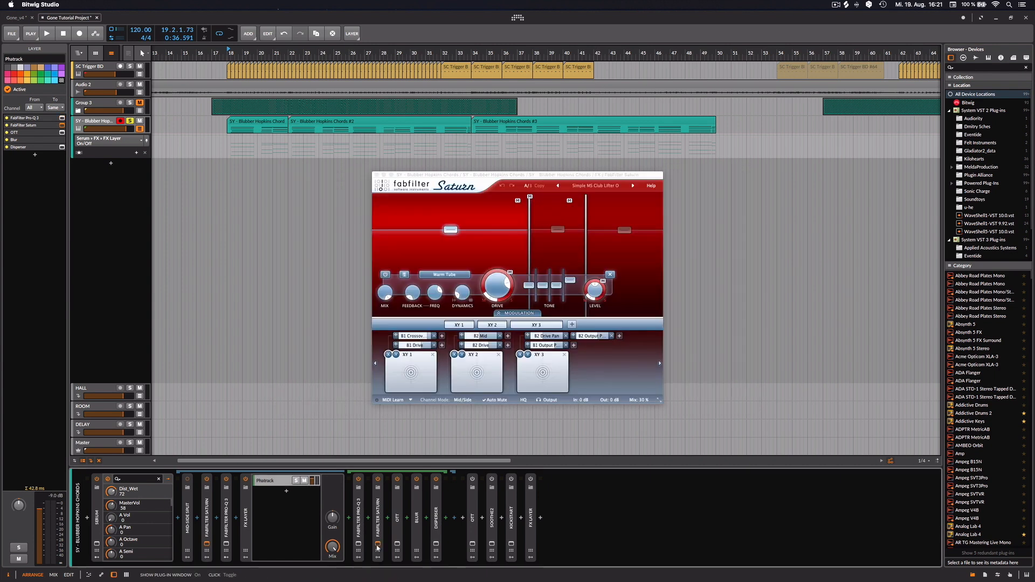
{"action": "left_click", "coordinate": [585, 230]}
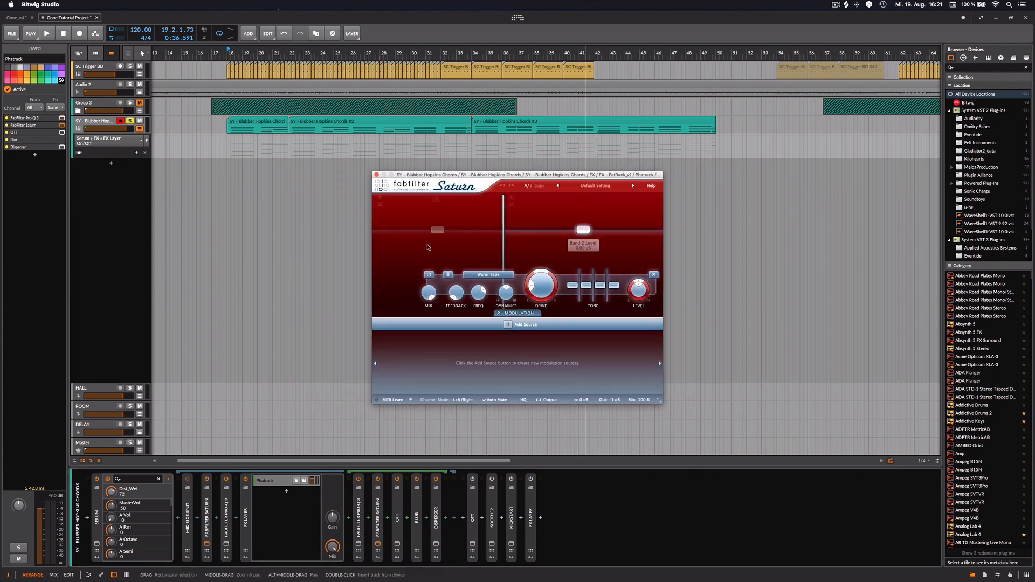
{"action": "left_click", "coordinate": [440, 232]}
{"action": "left_click", "coordinate": [583, 230]}
{"action": "left_click", "coordinate": [439, 231]}
{"action": "left_click", "coordinate": [376, 176]}
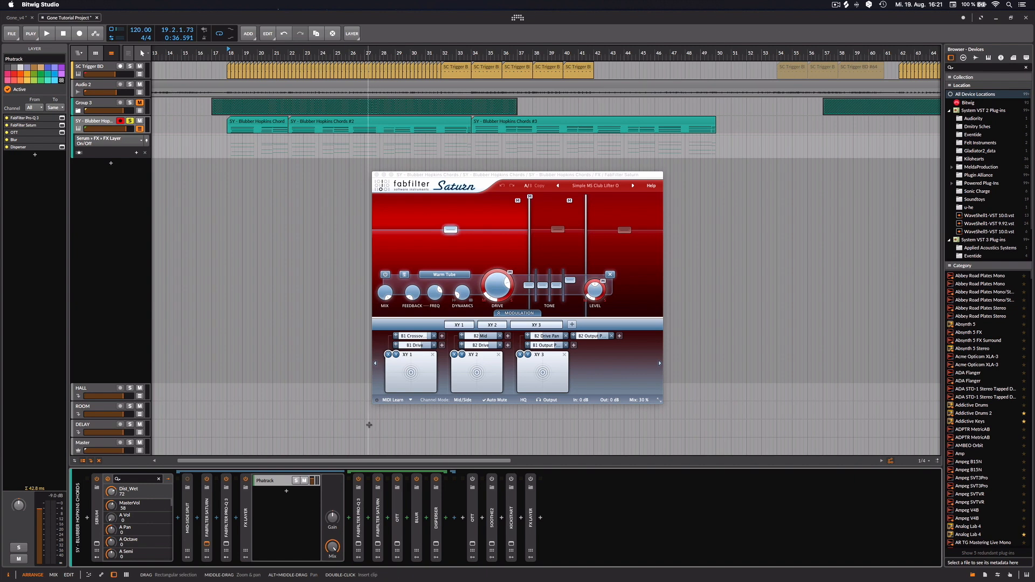
Open the Phatrack layer's OTT window and expand the Blur device to show its delay settings.
{"action": "left_click", "coordinate": [397, 545]}
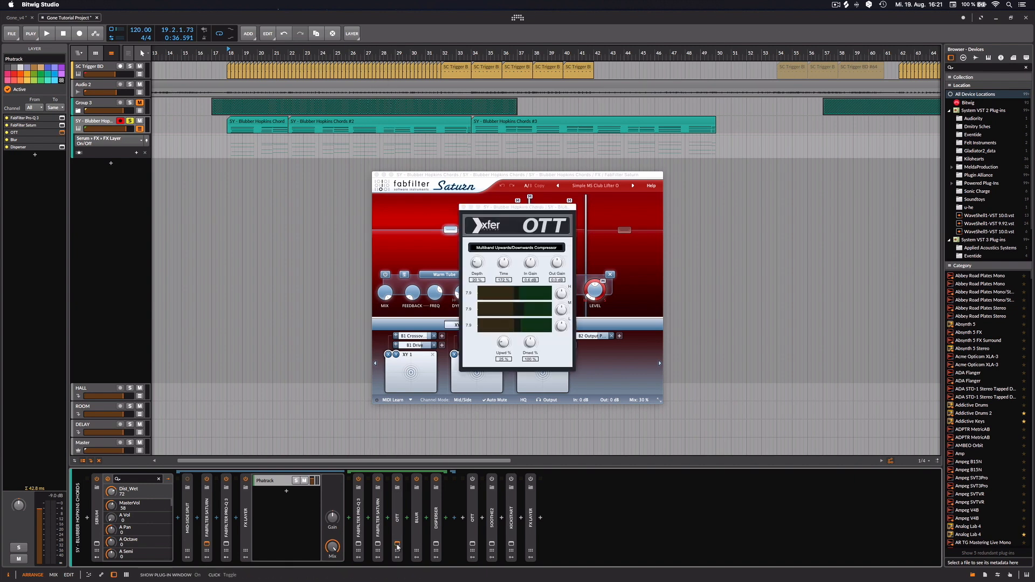
{"action": "left_click", "coordinate": [418, 540]}
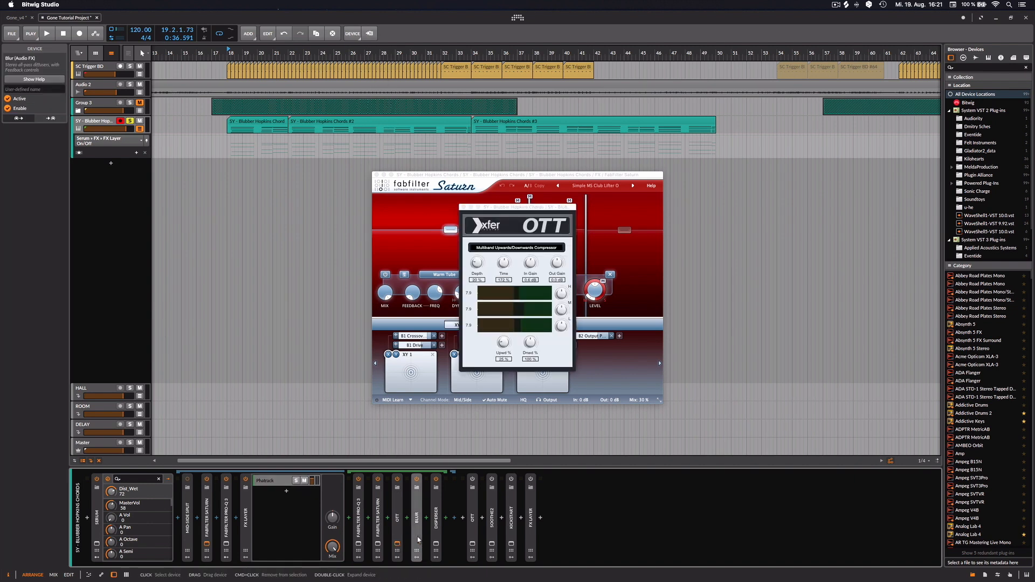
{"action": "double_click", "coordinate": [418, 533]}
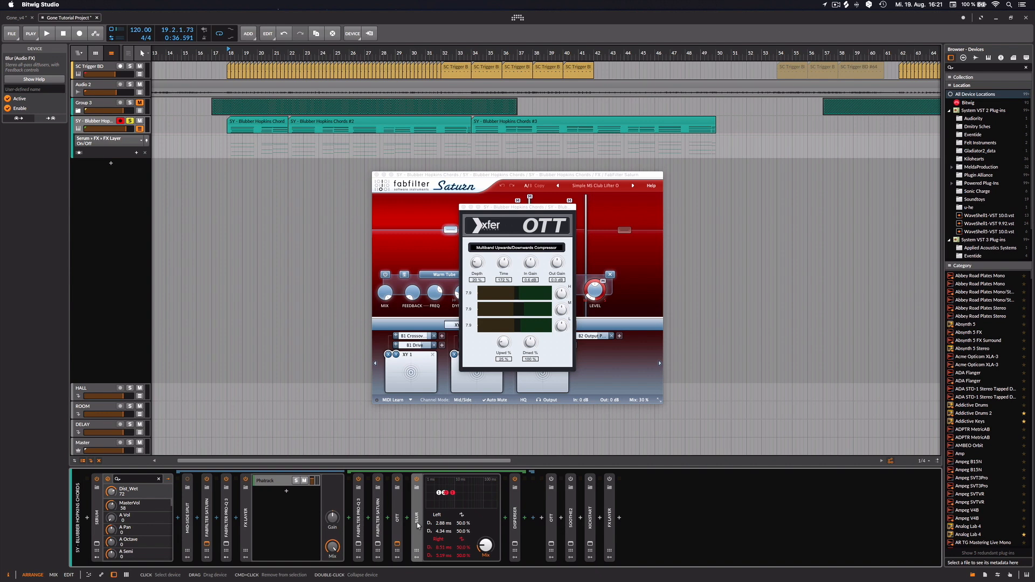
Expand Disperser in the Phatrack layer, open its plug-in window, and close the OTT and Saturn windows around it.
{"action": "left_click", "coordinate": [513, 515]}
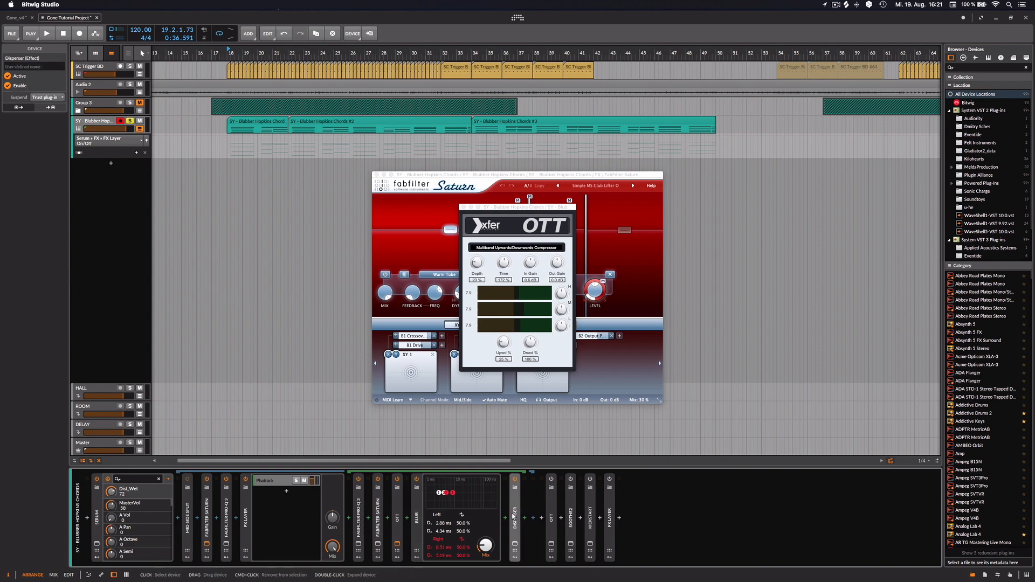
{"action": "double_click", "coordinate": [515, 516]}
{"action": "left_click", "coordinate": [515, 544]}
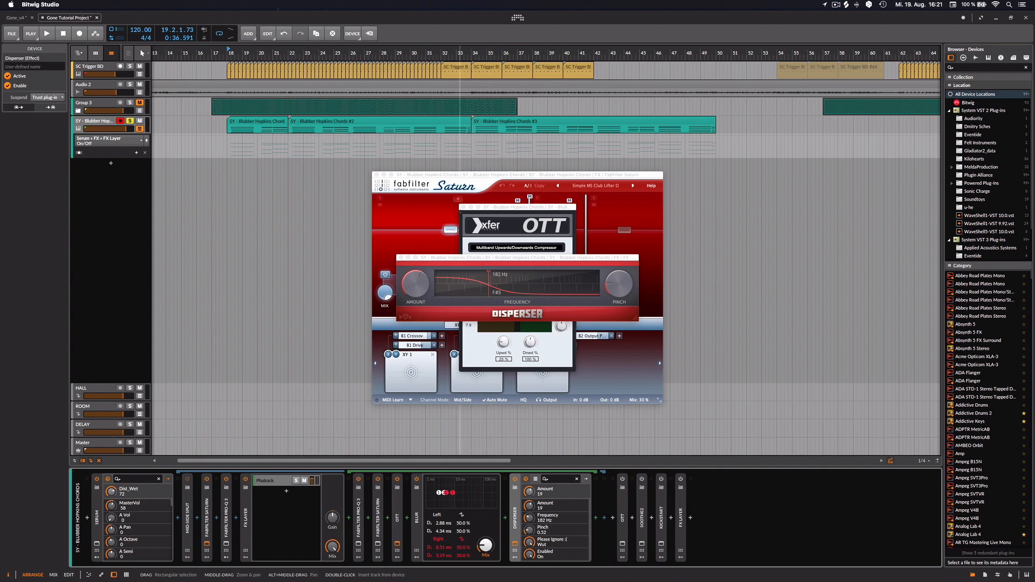
{"action": "left_click", "coordinate": [463, 208]}
{"action": "left_click", "coordinate": [375, 174]}
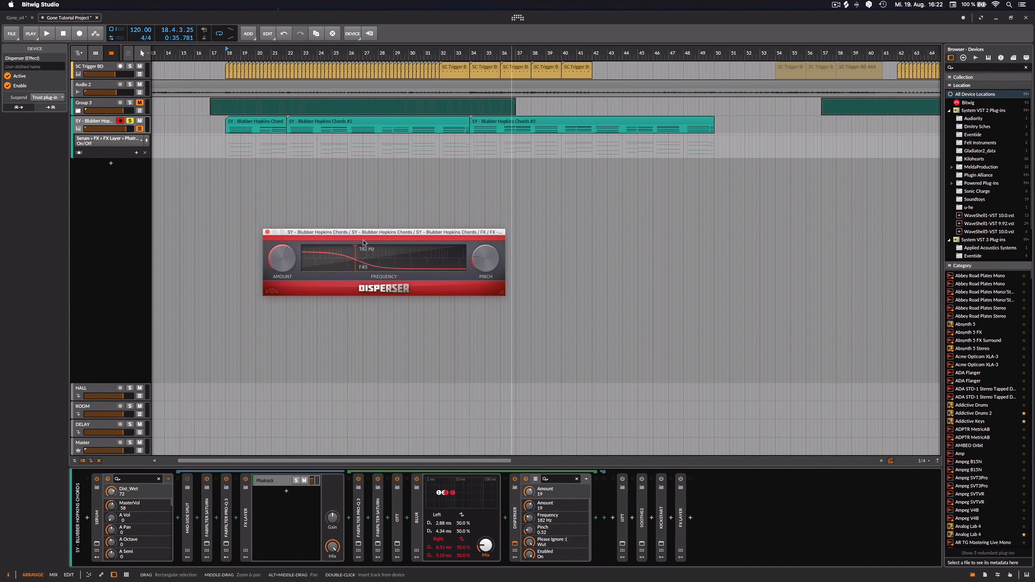
{"action": "left_click_drag", "start_coordinate": [364, 242], "coordinate": [386, 256]}
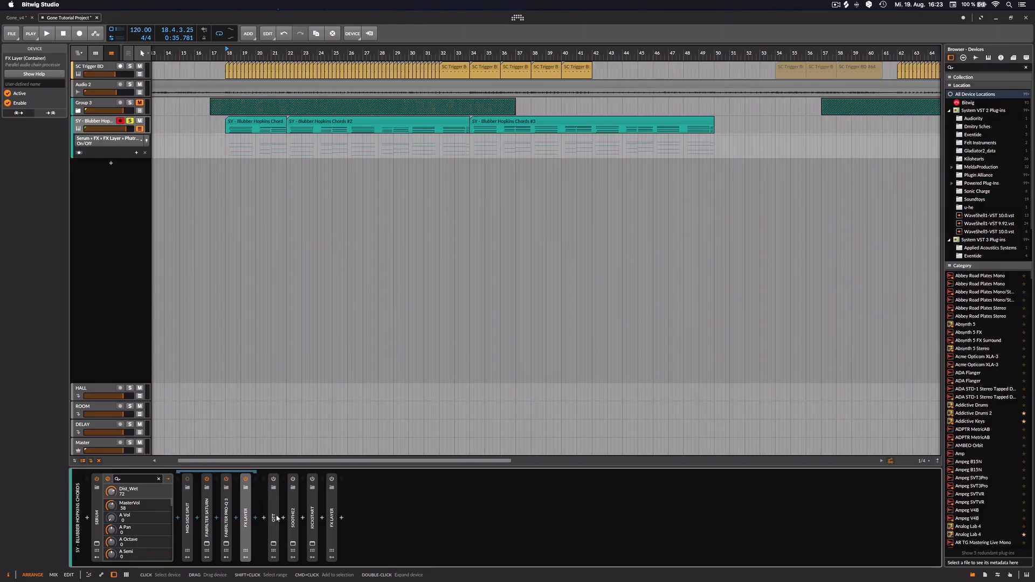
Enable the OTT and soothe2 devices in the main chain after Serum and open both plug-in windows.
{"action": "left_click", "coordinate": [279, 480]}
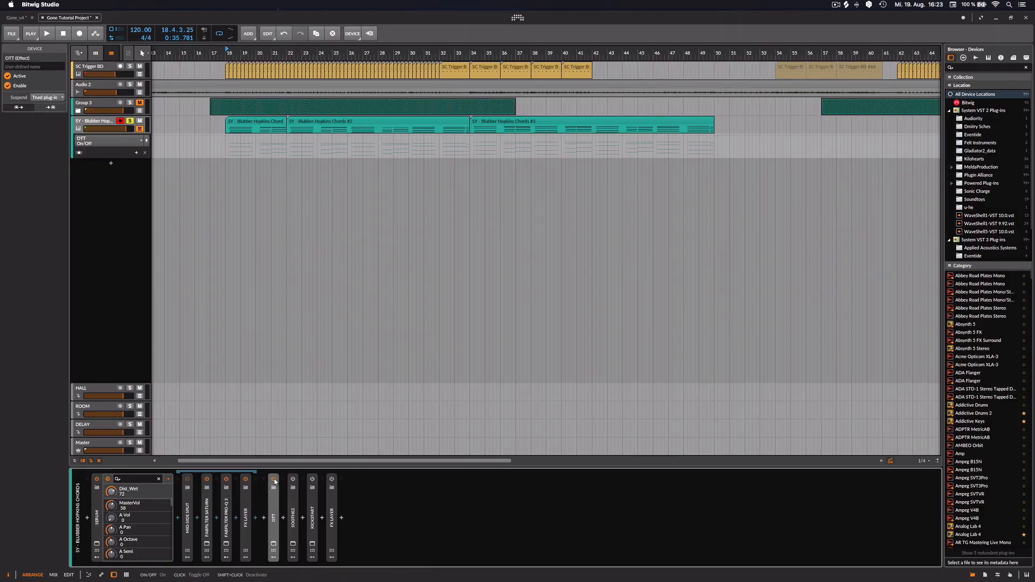
{"action": "left_click", "coordinate": [274, 544]}
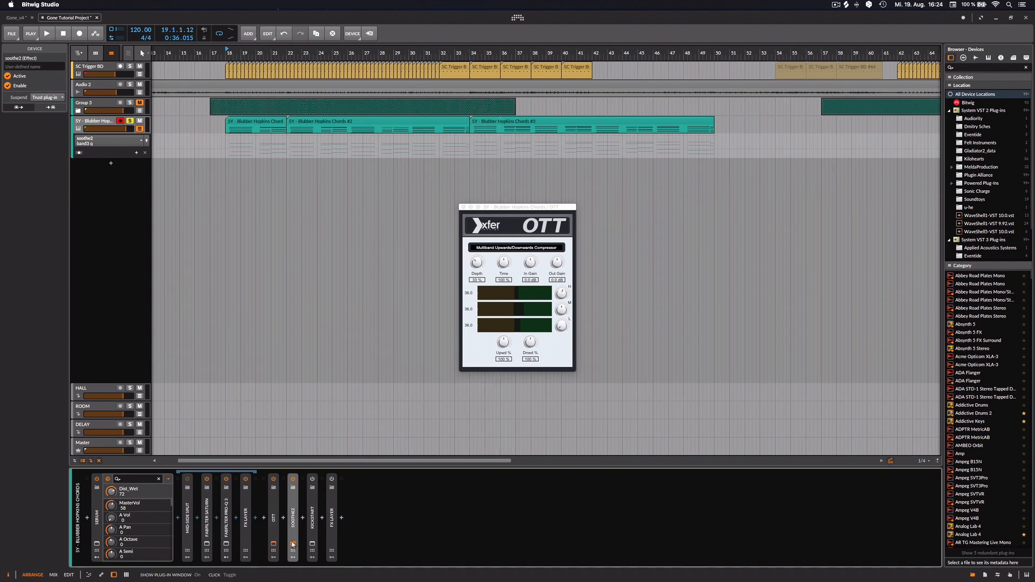
{"action": "left_click", "coordinate": [293, 544]}
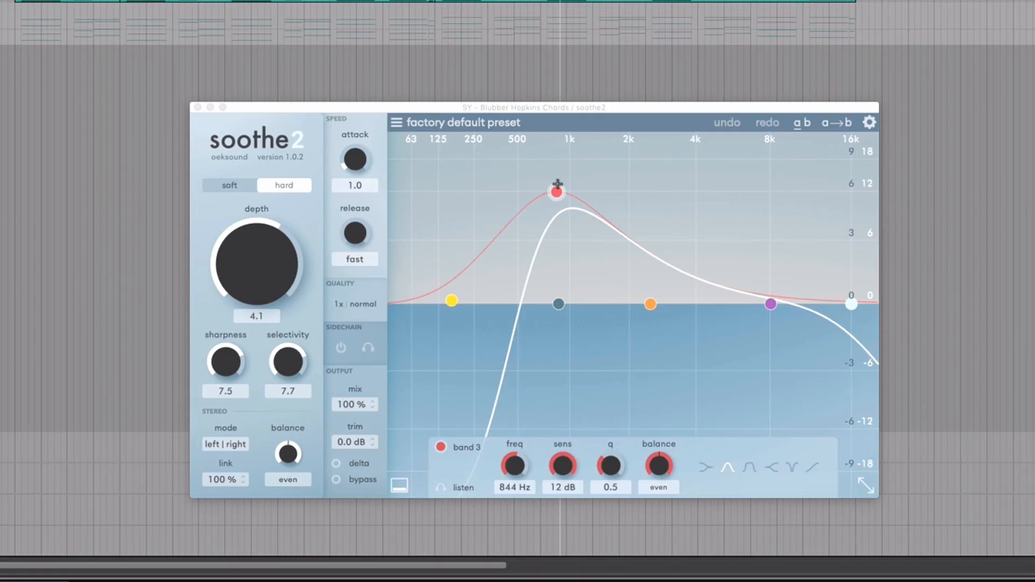
Audition the chords through soothe2 with delta monitoring, and move its window higher over the arrangement.
{"action": "left_click", "coordinate": [542, 245]}
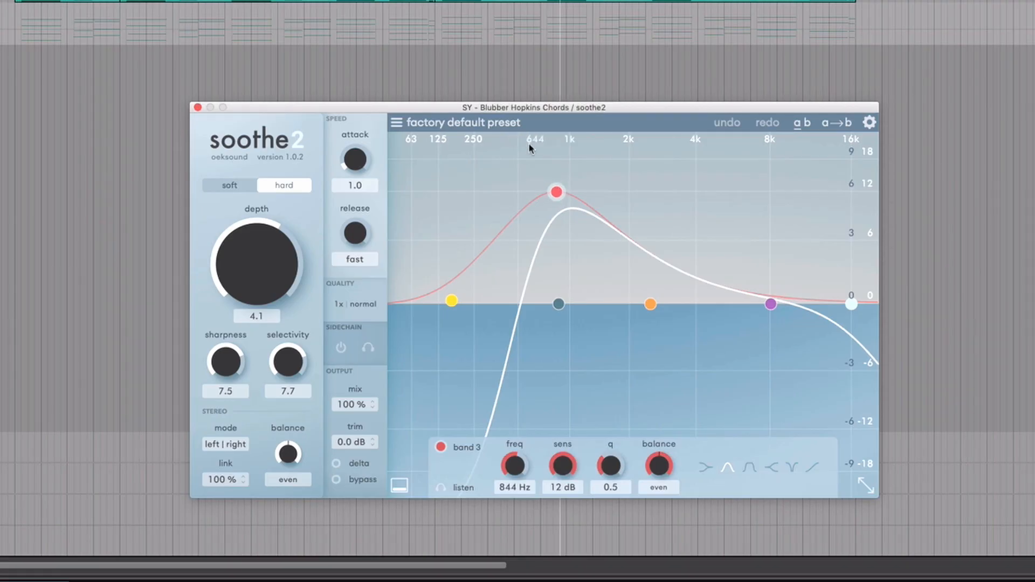
{"action": "key", "text": "space"}
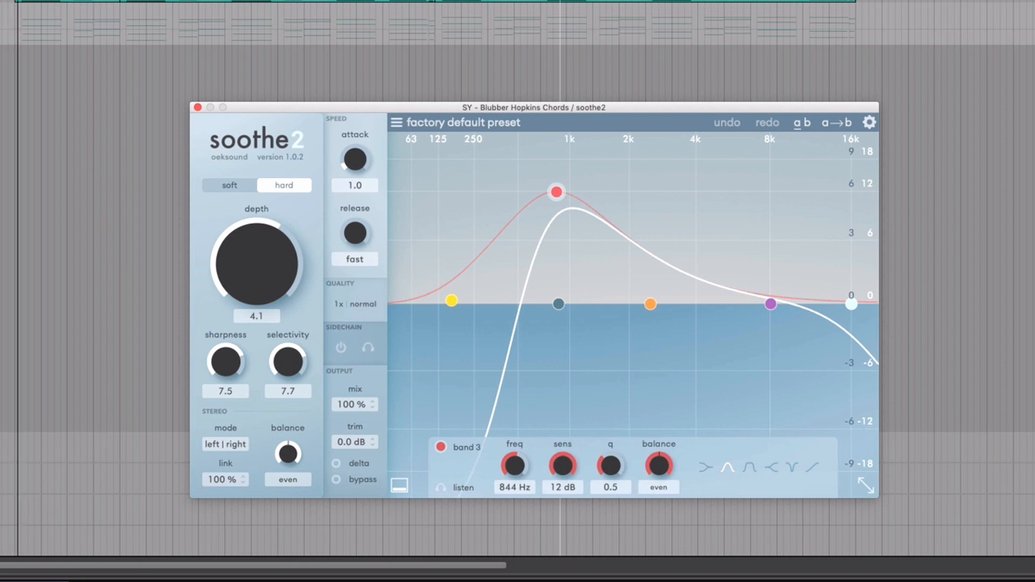
{"action": "key", "text": "space"}
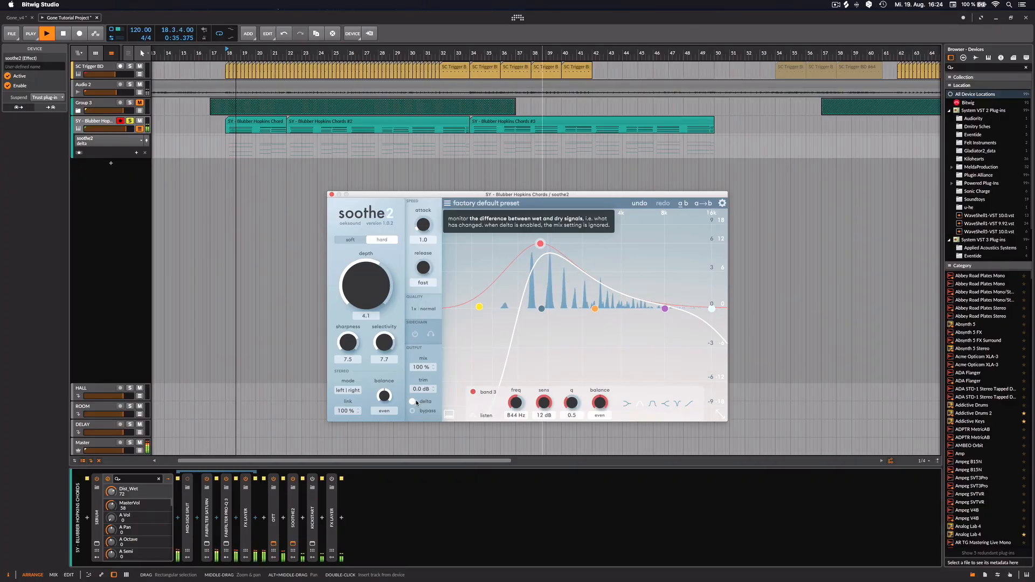
{"action": "key", "text": "space"}
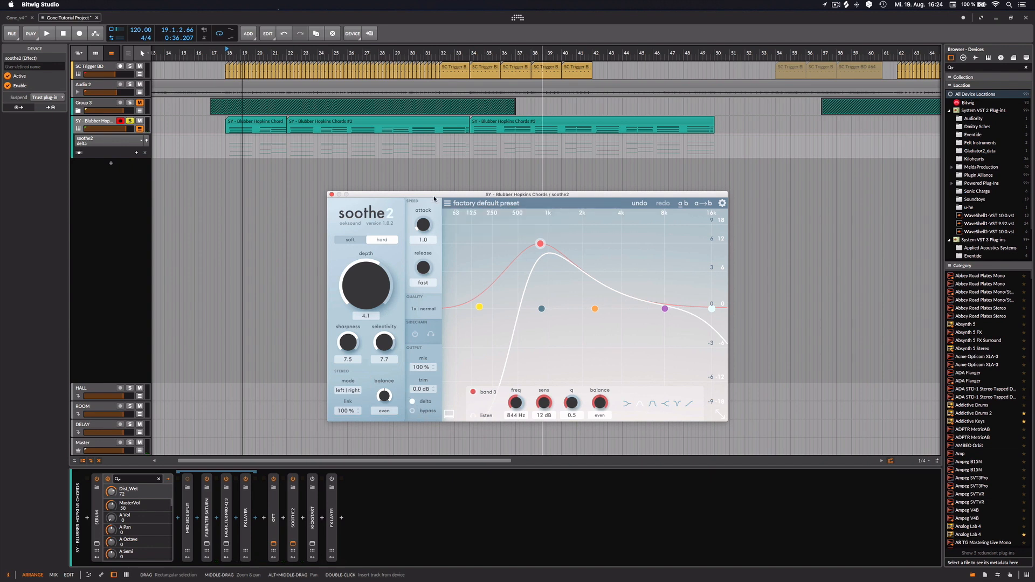
{"action": "left_click_drag", "start_coordinate": [447, 196], "coordinate": [444, 160]}
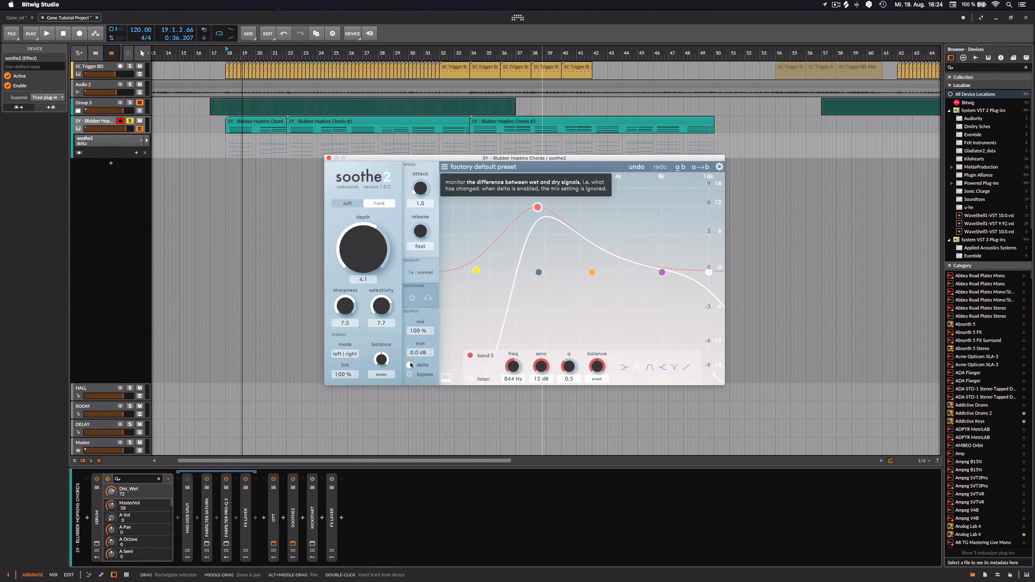
{"action": "key", "text": "space"}
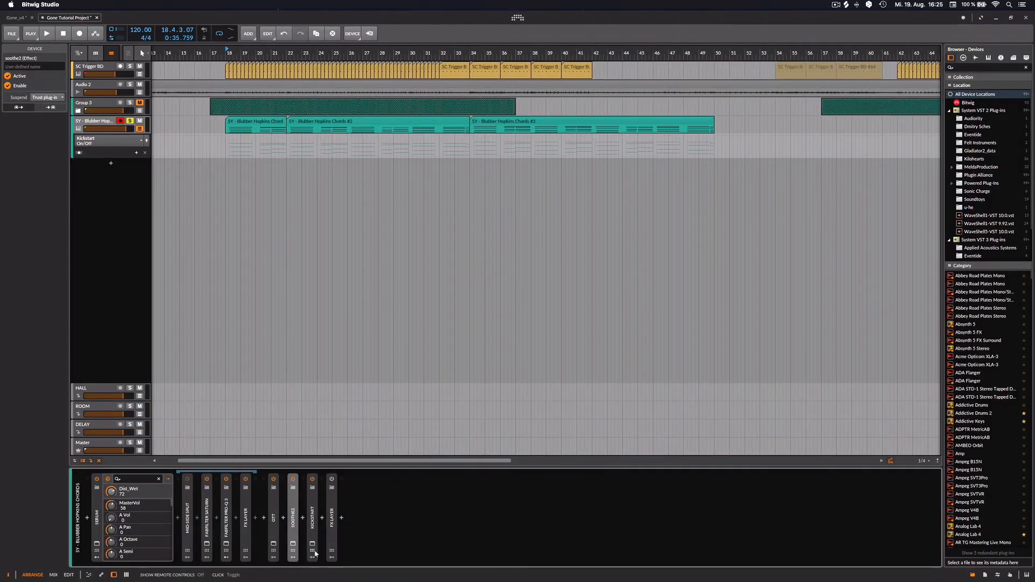
Open Kickstart to show its 1/4 ducking curve at 100% mix, and close its window.
{"action": "left_click", "coordinate": [313, 545]}
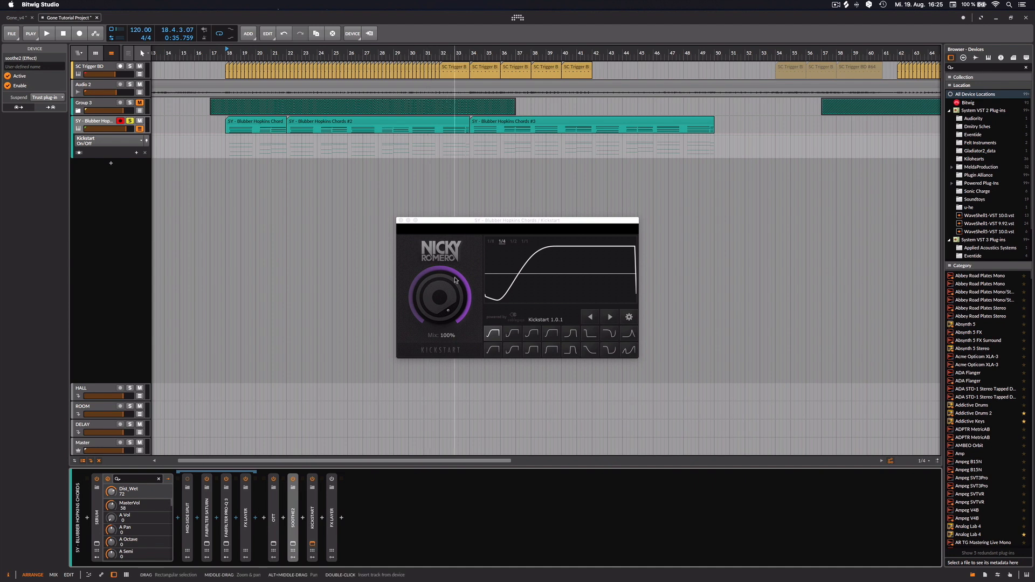
{"action": "left_click", "coordinate": [453, 225]}
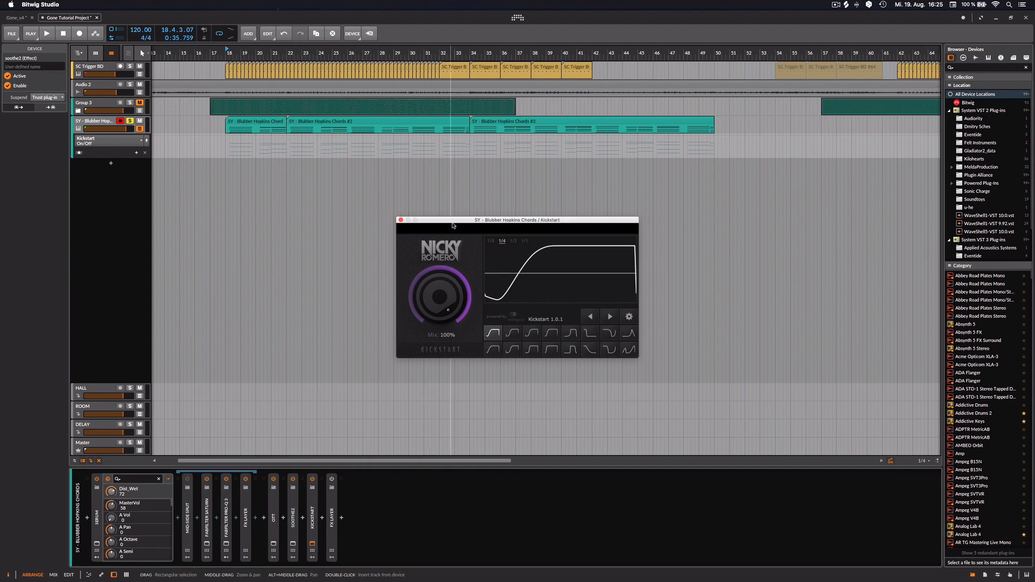
{"action": "left_click", "coordinate": [400, 220]}
Enable and expand the last FX Layer, select its EQ-2 layer and expand the EQ-2 device.
{"action": "double_click", "coordinate": [332, 484]}
{"action": "left_click", "coordinate": [332, 479]}
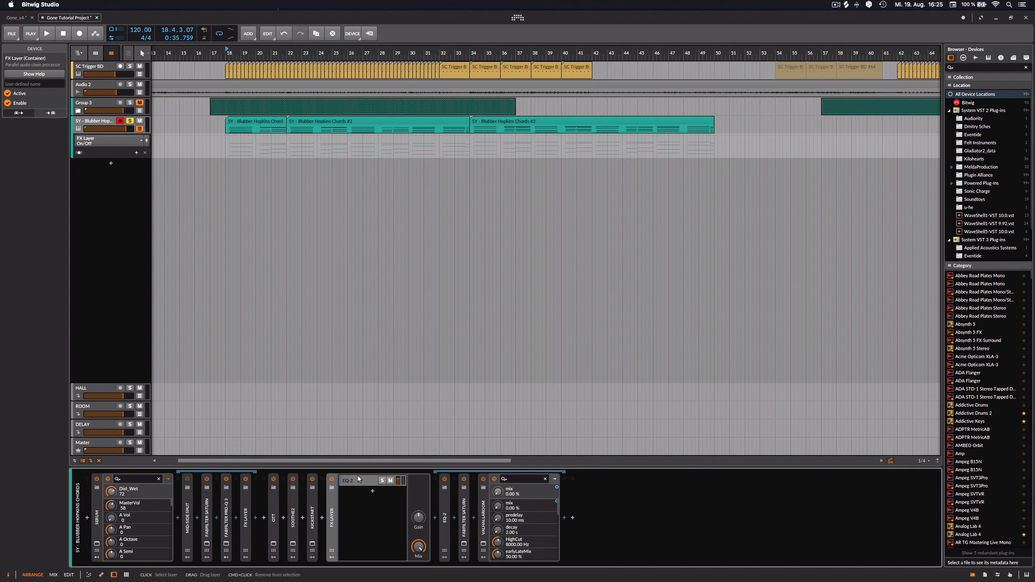
{"action": "left_click", "coordinate": [358, 477]}
{"action": "double_click", "coordinate": [445, 527]}
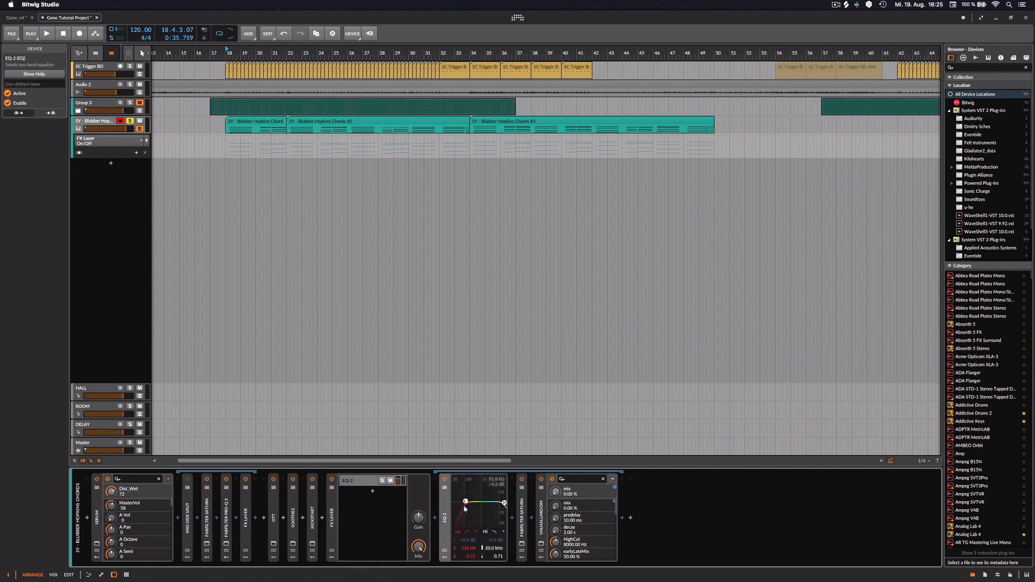
Expand and open Saturn in the EQ-2 layer, showing its second band's settings and the crossover between the two bands.
{"action": "double_click", "coordinate": [522, 521]}
{"action": "left_click", "coordinate": [521, 545]}
{"action": "left_click", "coordinate": [615, 216]}
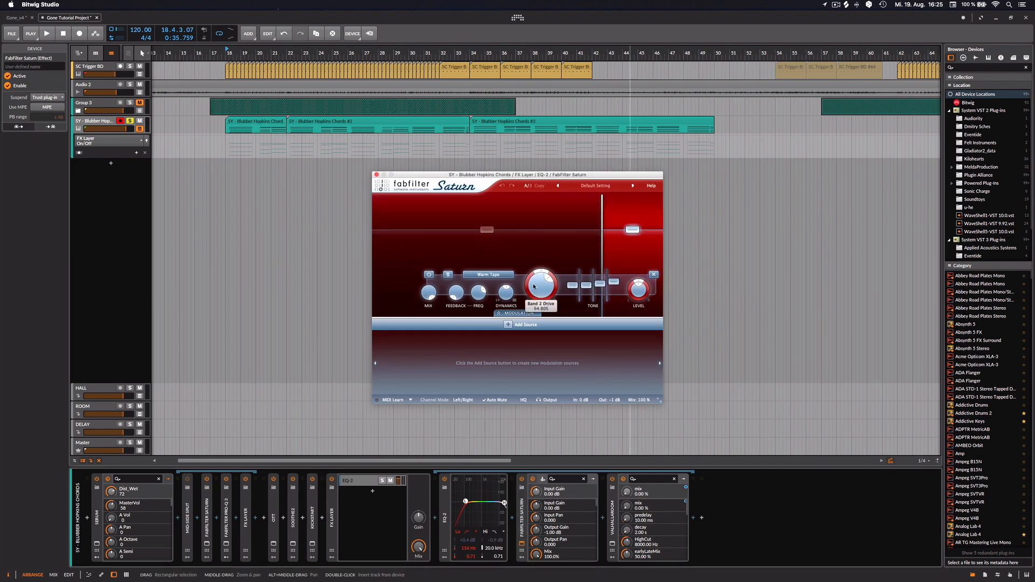
{"action": "left_click_drag", "start_coordinate": [603, 242], "coordinate": [602, 243]}
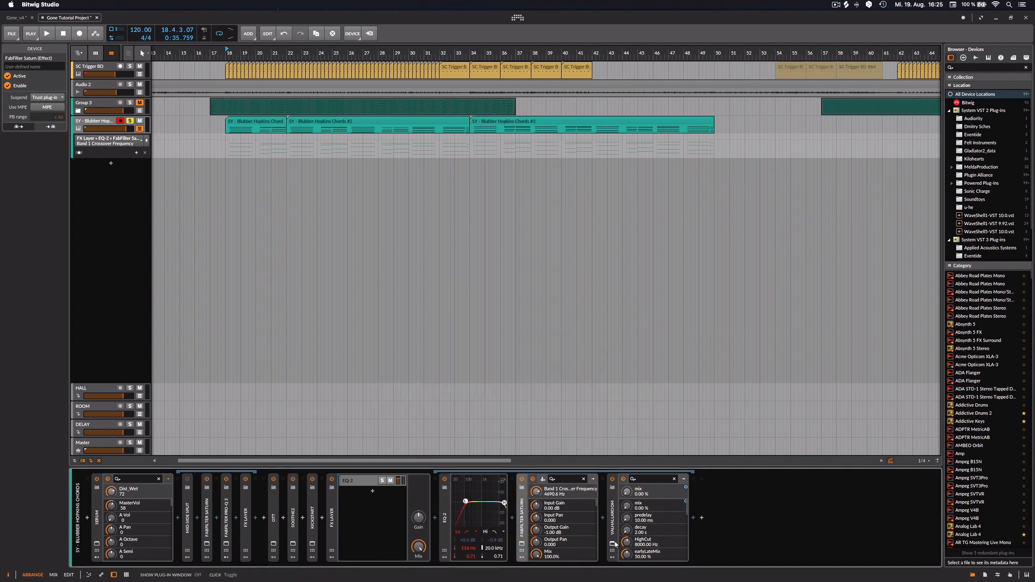
Open ValhallaRoom in the EQ-2 layer and show its mix automation on the chord track, with more of the timeline in view.
{"action": "left_click", "coordinate": [614, 544]}
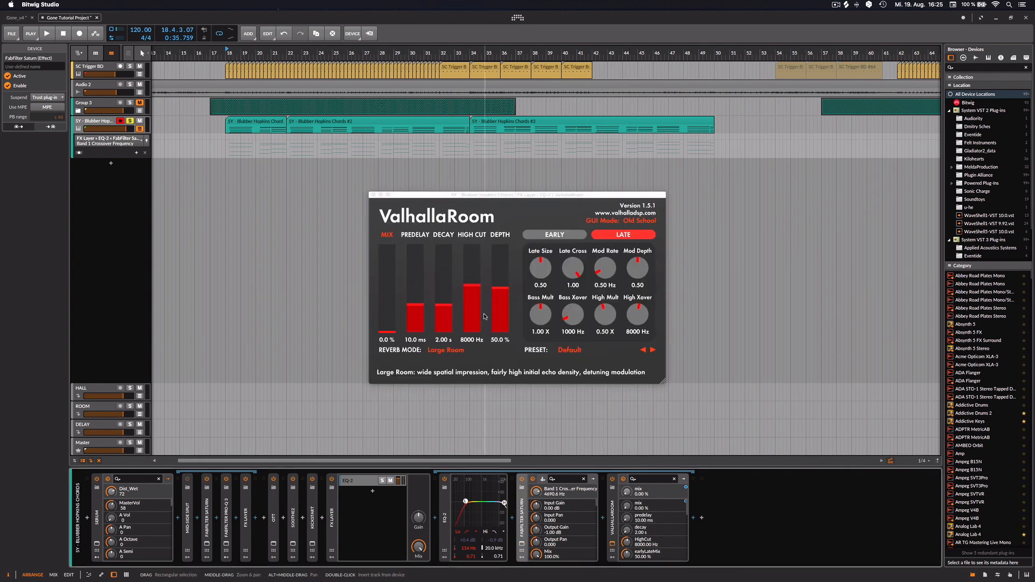
{"action": "left_click", "coordinate": [117, 142]}
{"action": "left_click", "coordinate": [108, 174]}
{"action": "key", "text": "space"}
{"action": "left_click_drag", "start_coordinate": [572, 53], "coordinate": [580, 55]}
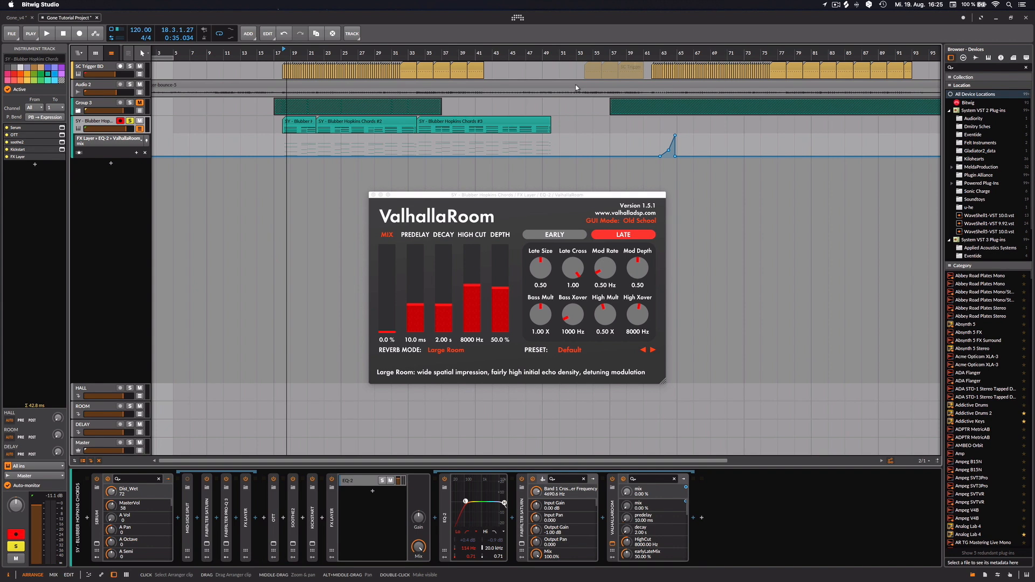
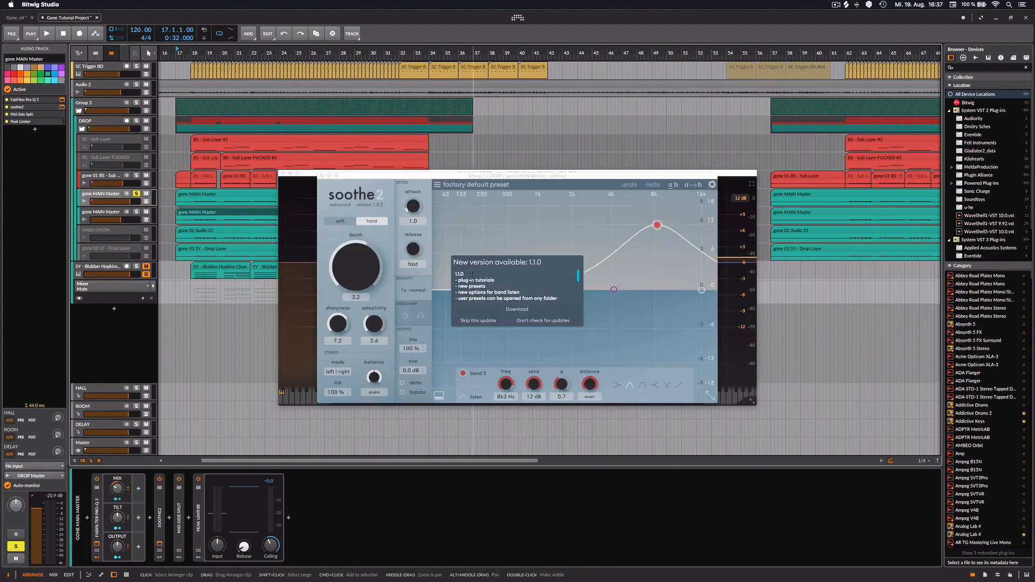
Skip the soothe2 1.1.0 update and review the Mid-Side Split on the gone MAIN Master track.
{"action": "left_click", "coordinate": [469, 321]}
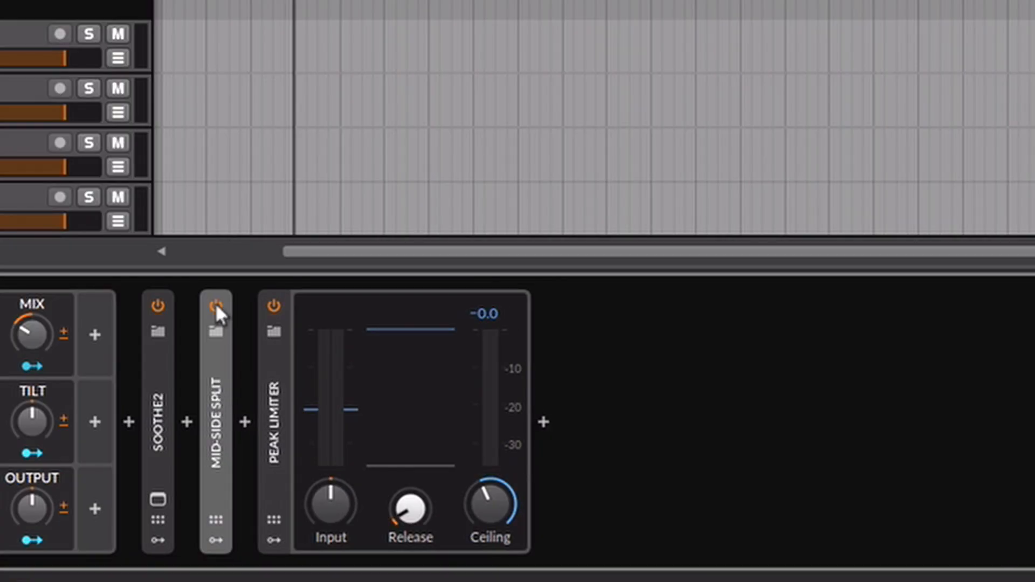
{"action": "left_click", "coordinate": [206, 2]}
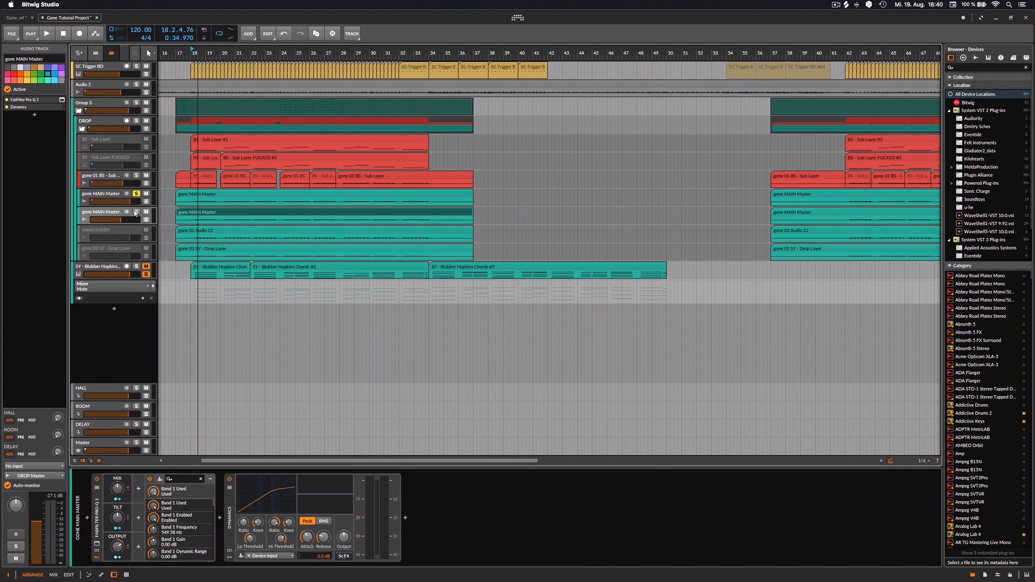
Solo the second gone MAIN Master track too, open its Pro-Q 3, and raise the track's volume to blend it in.
{"action": "left_click", "coordinate": [136, 213]}
{"action": "left_click", "coordinate": [96, 547]}
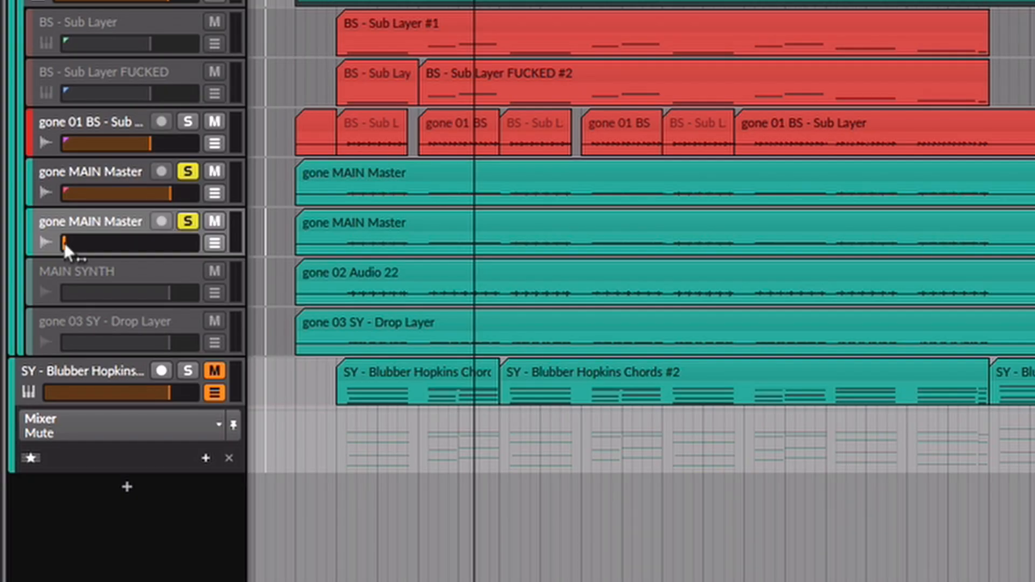
{"action": "left_click", "coordinate": [64, 241]}
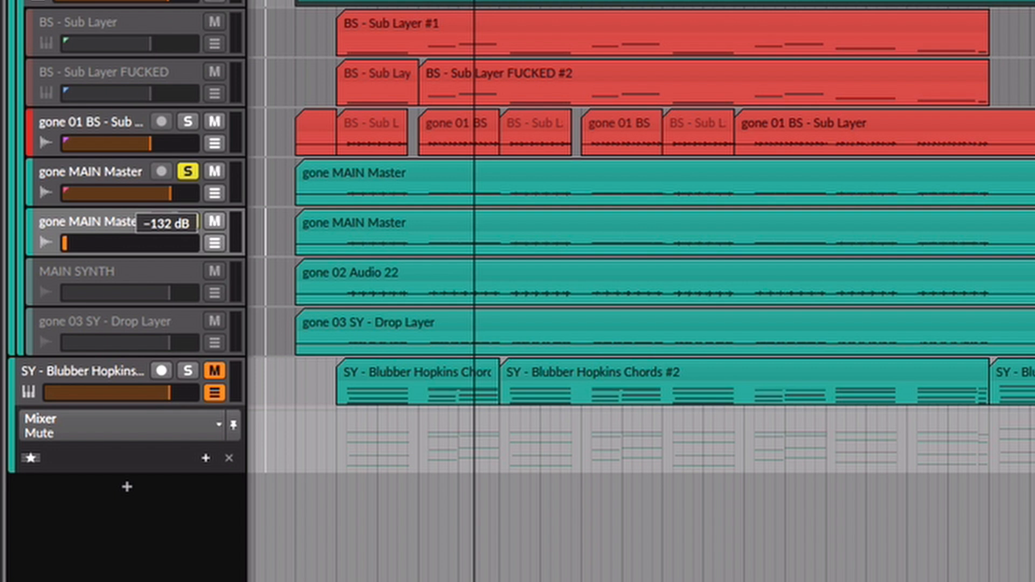
{"action": "left_click_drag", "start_coordinate": [64, 243], "coordinate": [145, 243]}
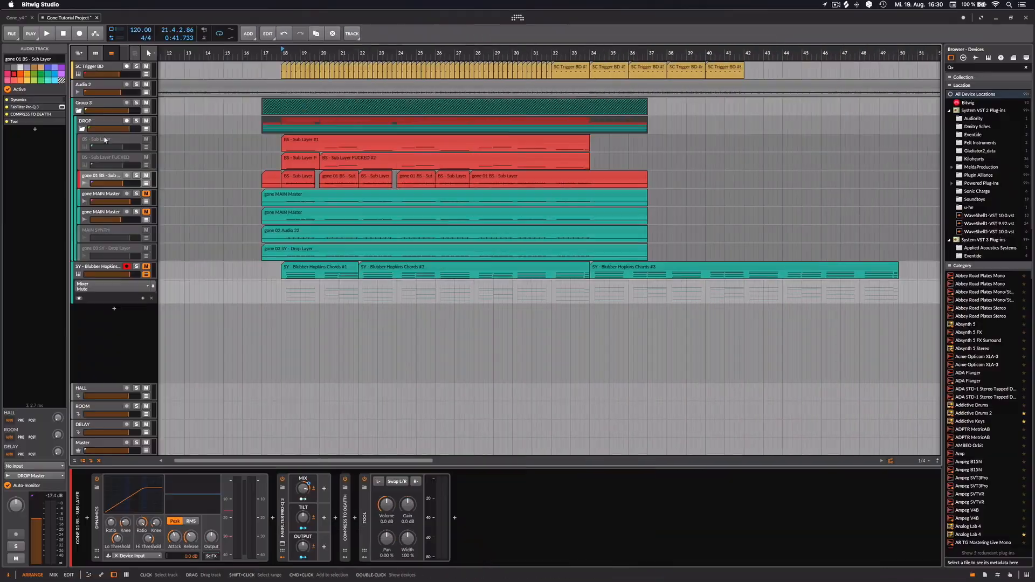
Activate, solo and play the BS - Sub Layer track, and inspect the effects and oscillator pages of its Serum.
{"action": "left_click", "coordinate": [105, 149]}
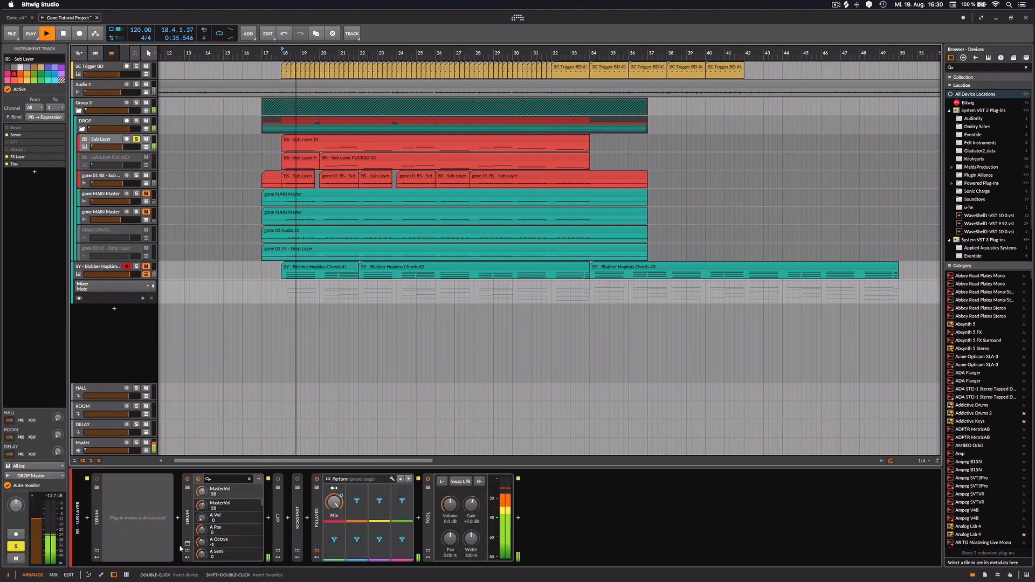
{"action": "left_click", "coordinate": [188, 545]}
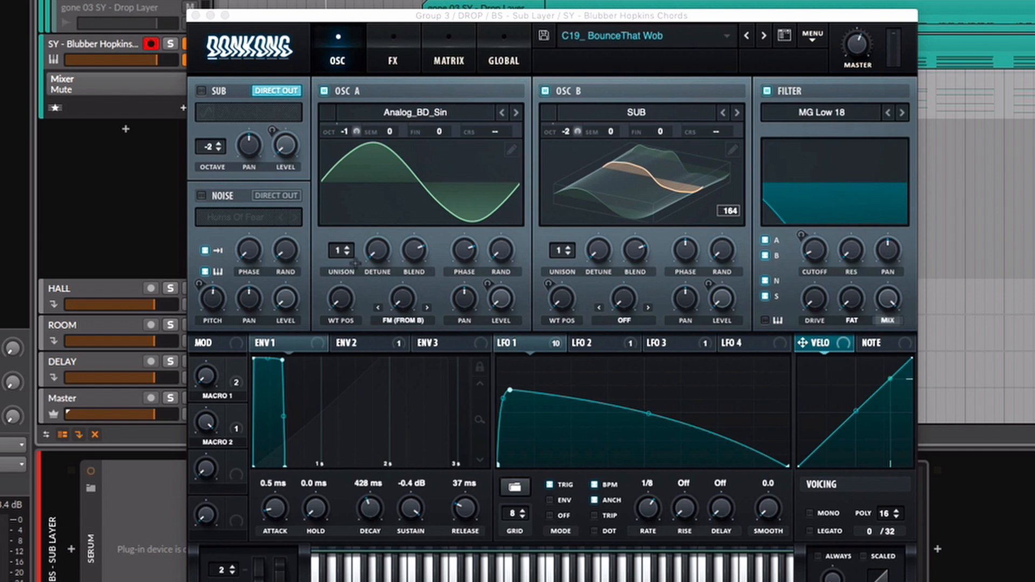
{"action": "left_click", "coordinate": [379, 53]}
{"action": "left_click", "coordinate": [335, 50]}
{"action": "left_click", "coordinate": [377, 44]}
{"action": "left_click", "coordinate": [335, 43]}
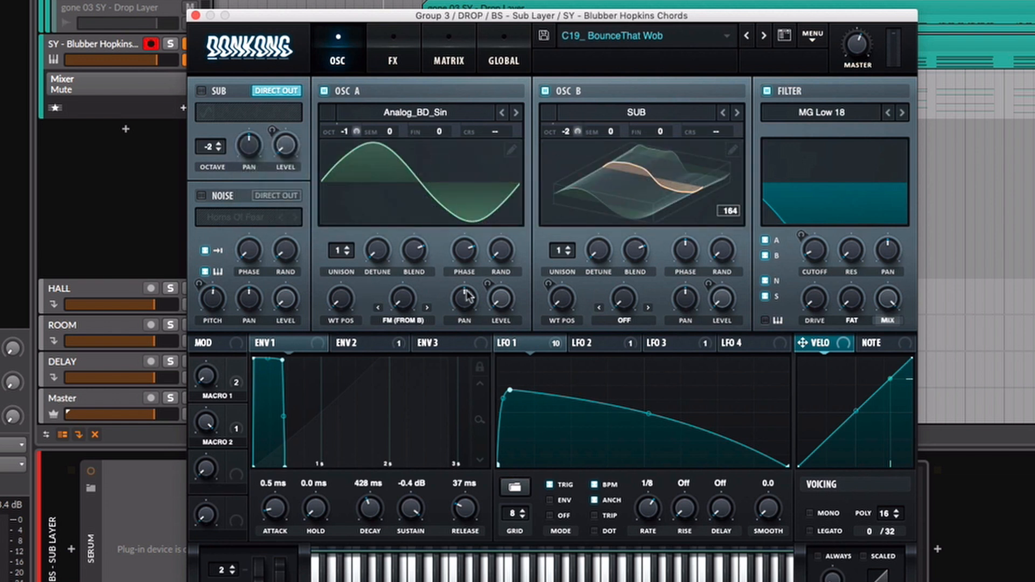
{"action": "mouse_move", "coordinate": [501, 310]}
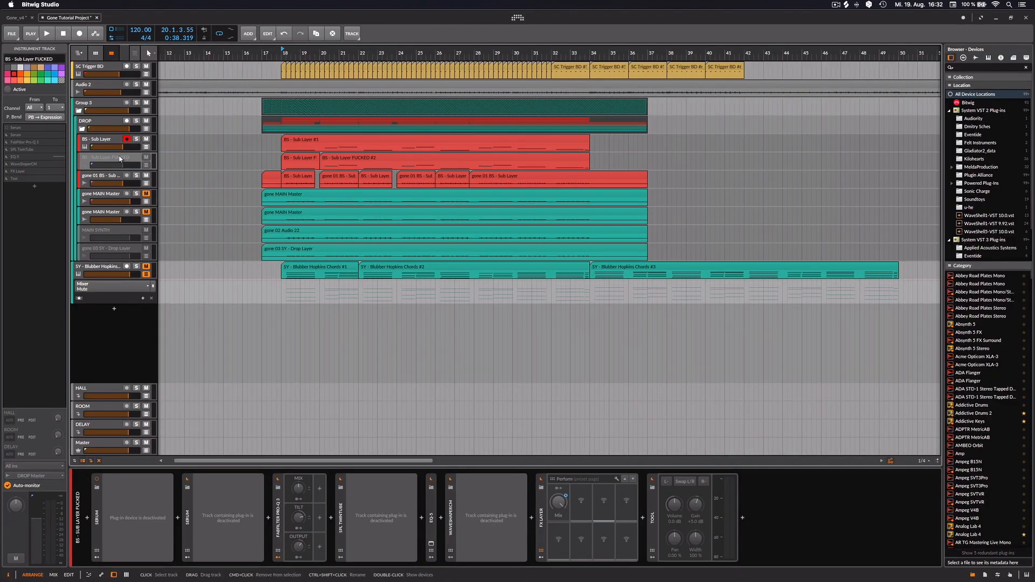
Activate, solo and play the BS - Sub Layer FUCKED track, and deactivate the original BS - Sub Layer track.
{"action": "key", "text": "alt+a"}
{"action": "left_click", "coordinate": [137, 158]}
{"action": "key", "text": "space"}
{"action": "left_click", "coordinate": [112, 140]}
{"action": "key", "text": "alt+a"}
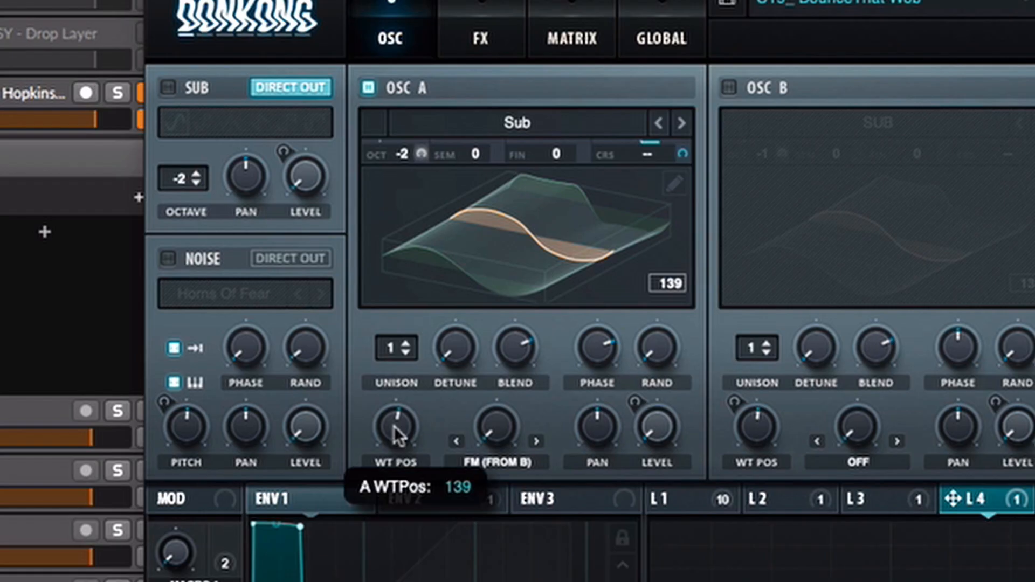
Sweep Serum oscillator A's wavetable position down to 1 and back up, and view the Morph options in its table editor.
{"action": "left_click_drag", "start_coordinate": [340, 297], "coordinate": [335, 399]}
{"action": "left_click", "coordinate": [453, 291]}
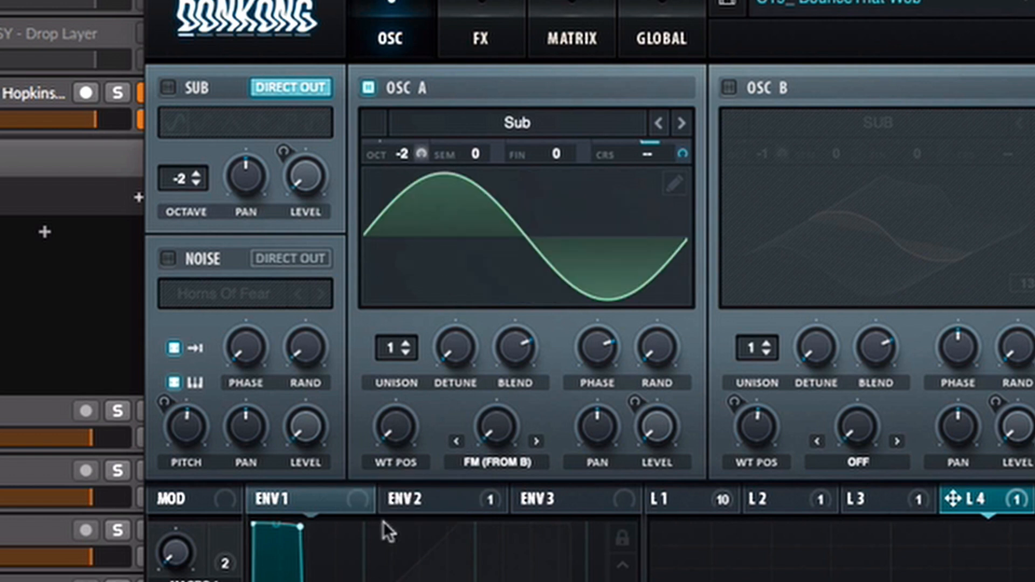
{"action": "mouse_move", "coordinate": [409, 432]}
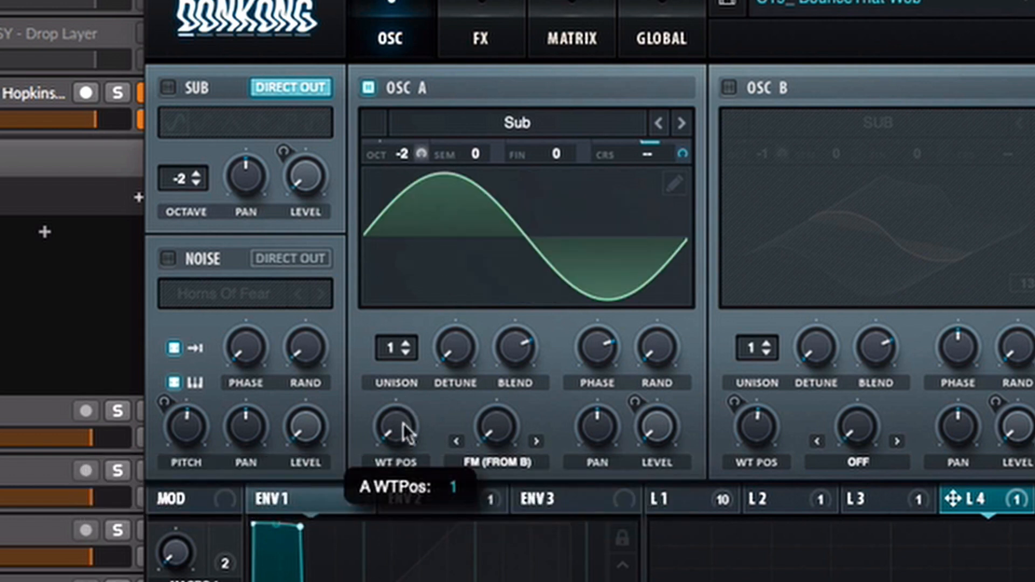
{"action": "left_click_drag", "start_coordinate": [398, 446], "coordinate": [438, 20]}
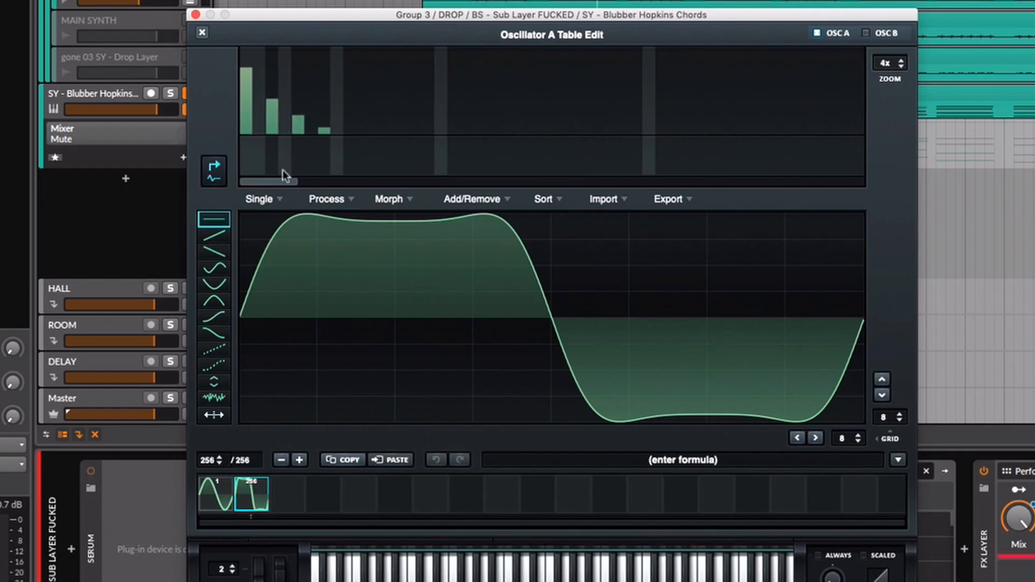
{"action": "left_click", "coordinate": [389, 199]}
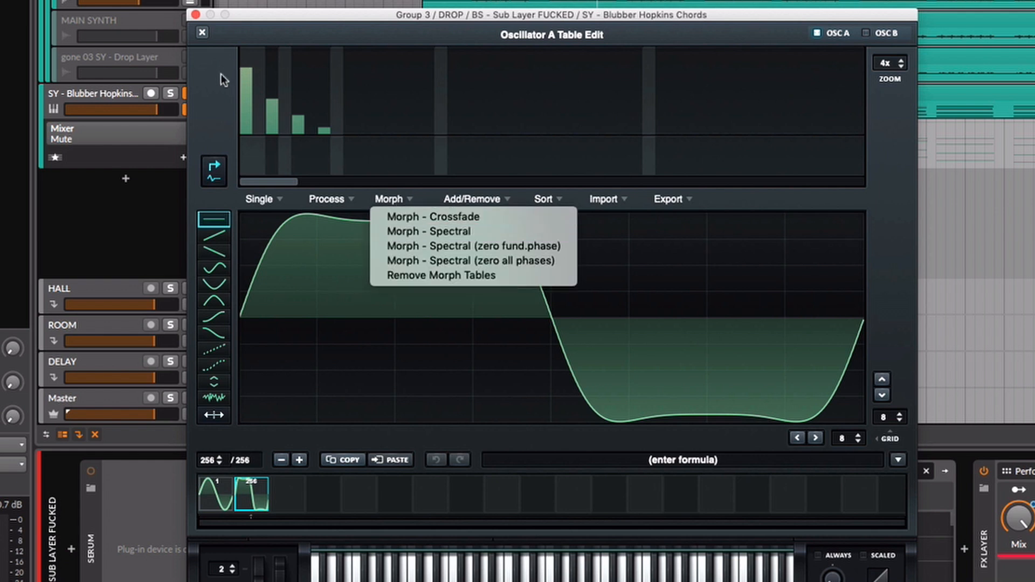
{"action": "left_click", "coordinate": [221, 75]}
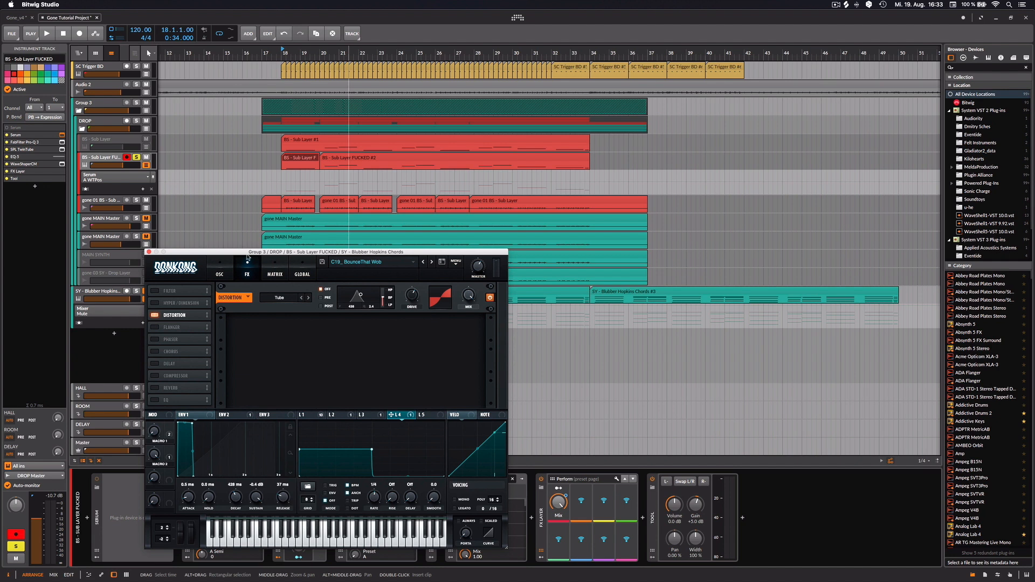
Show the SPL TwinTube and Pro-Q 3 on BS - Sub Layer FUCKED, clear away the Serum window, and inspect the EQ bands.
{"action": "left_click_drag", "start_coordinate": [245, 254], "coordinate": [240, 106]}
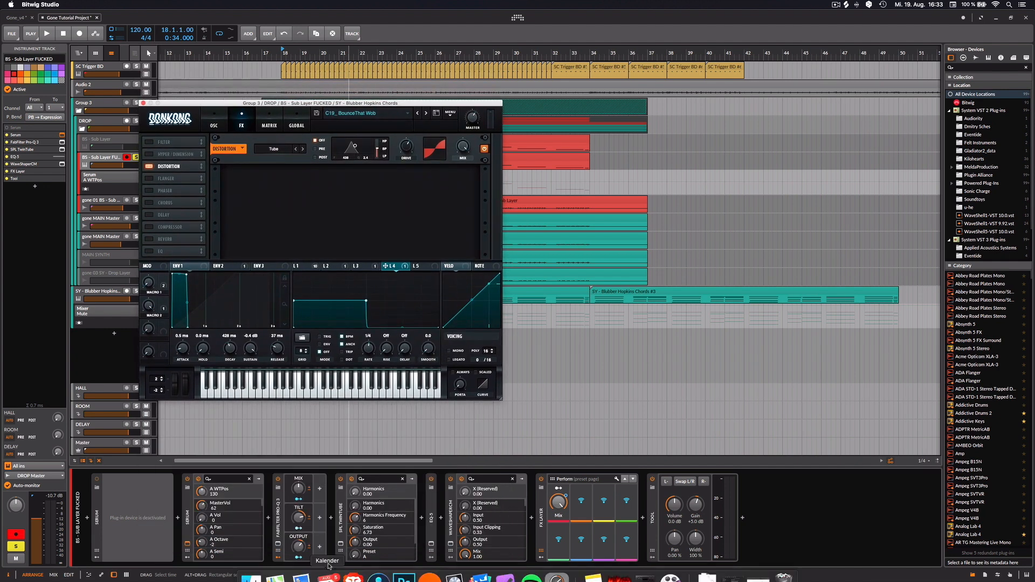
{"action": "left_click", "coordinate": [342, 546]}
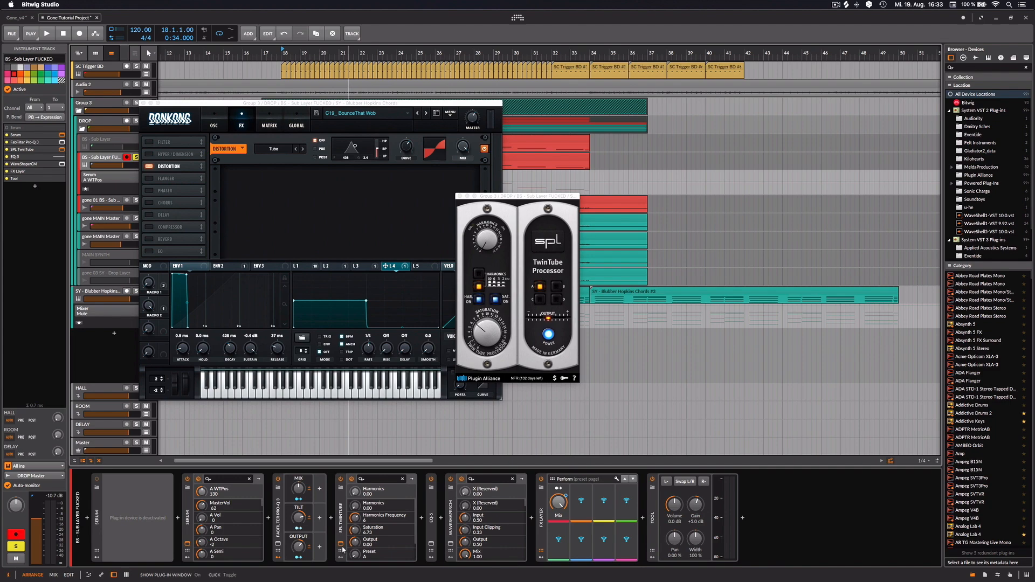
{"action": "left_click", "coordinate": [278, 544]}
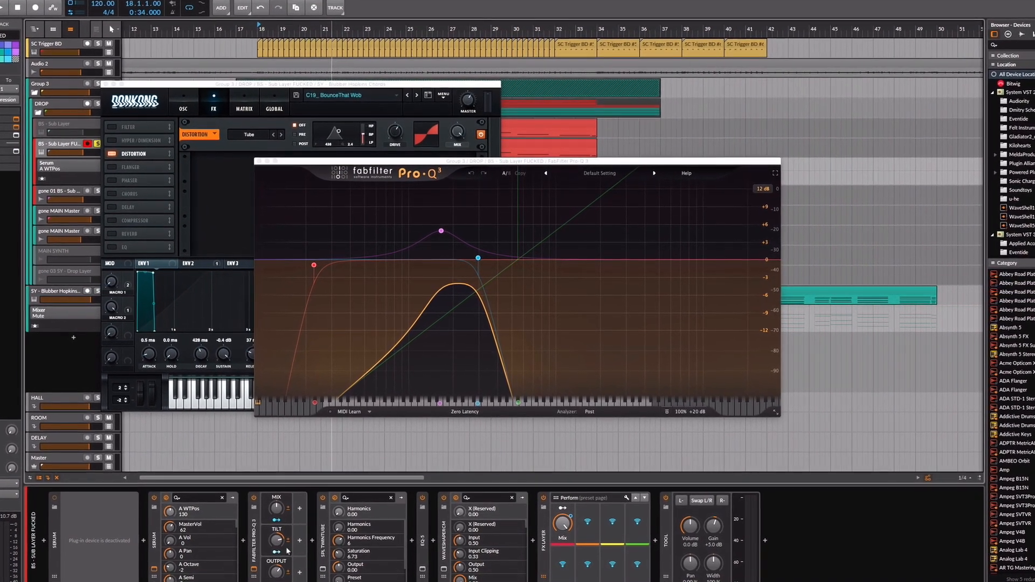
{"action": "left_click", "coordinate": [256, 159]}
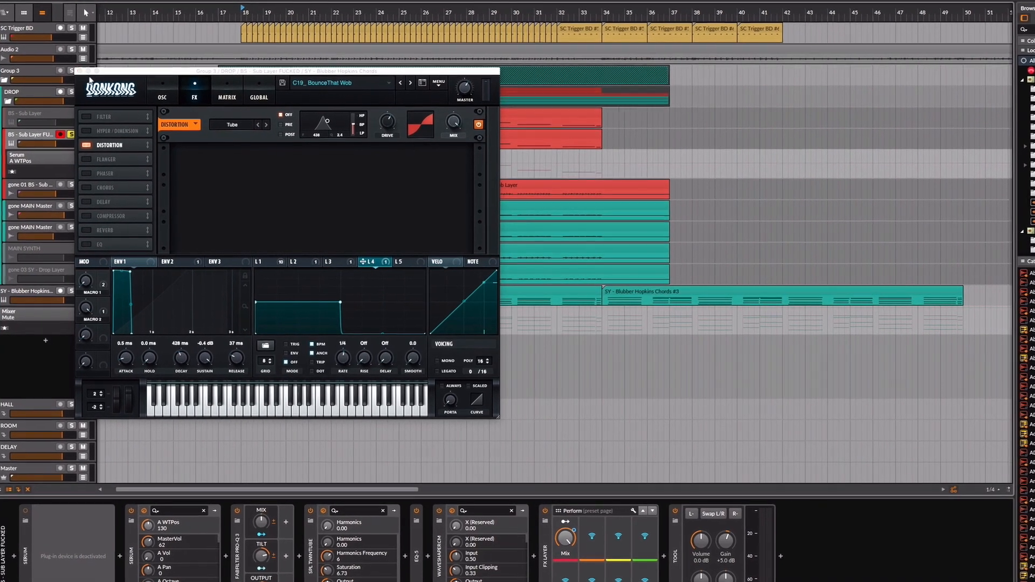
{"action": "left_click", "coordinate": [100, 81]}
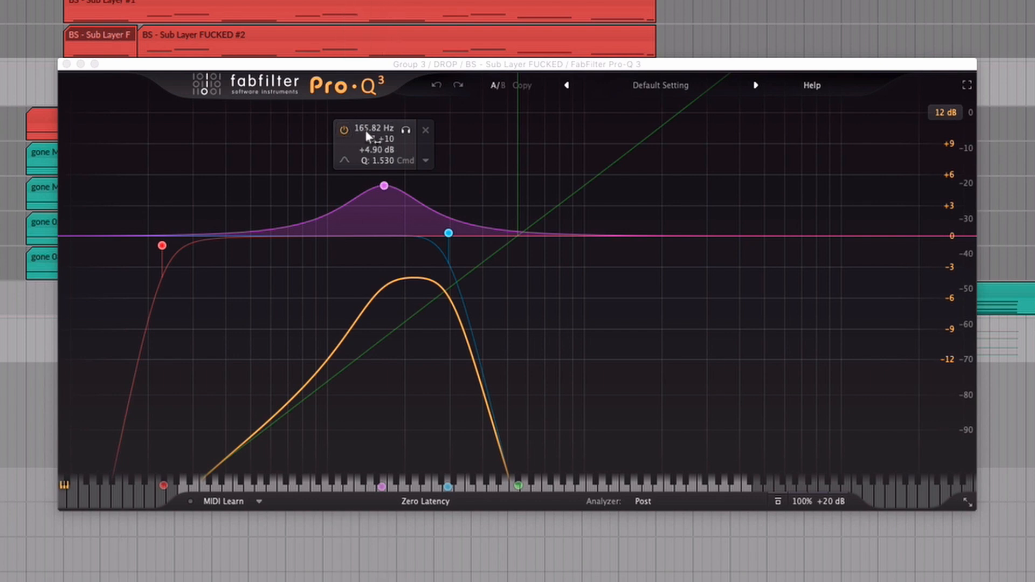
{"action": "mouse_move", "coordinate": [448, 233]}
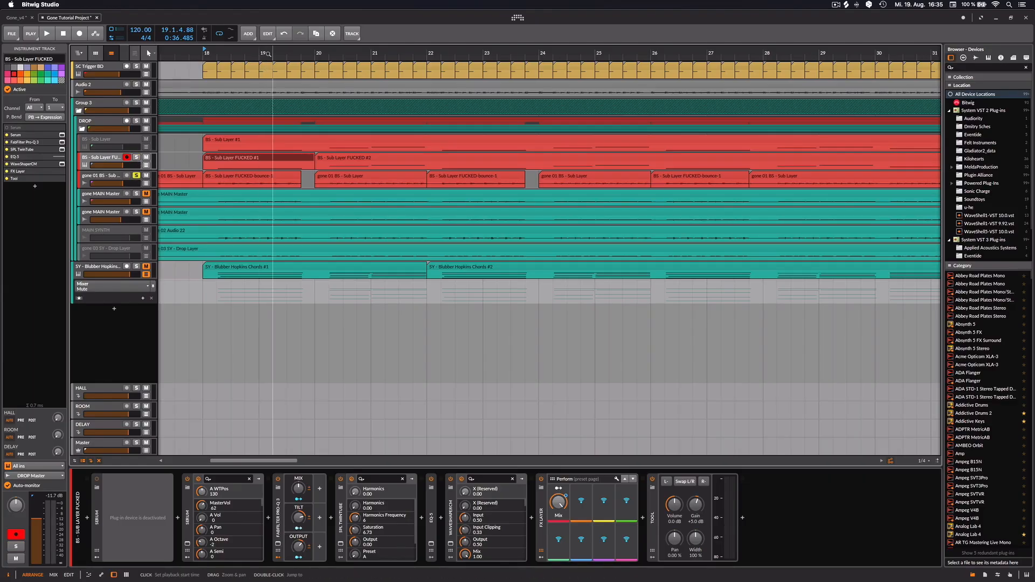
Deactivate the BS - Sub Layer FUCKED track and select the gone 01 BS - Sub Layer audio track.
{"action": "scroll", "coordinate": [199, 92], "scroll_direction": "down", "scroll_amount": 6}
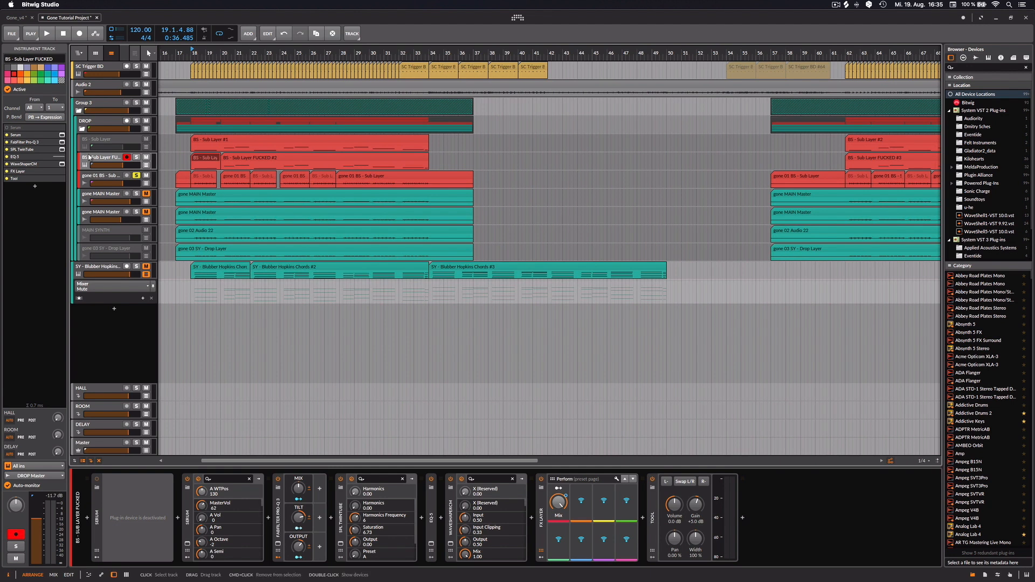
{"action": "key", "text": "alt+a"}
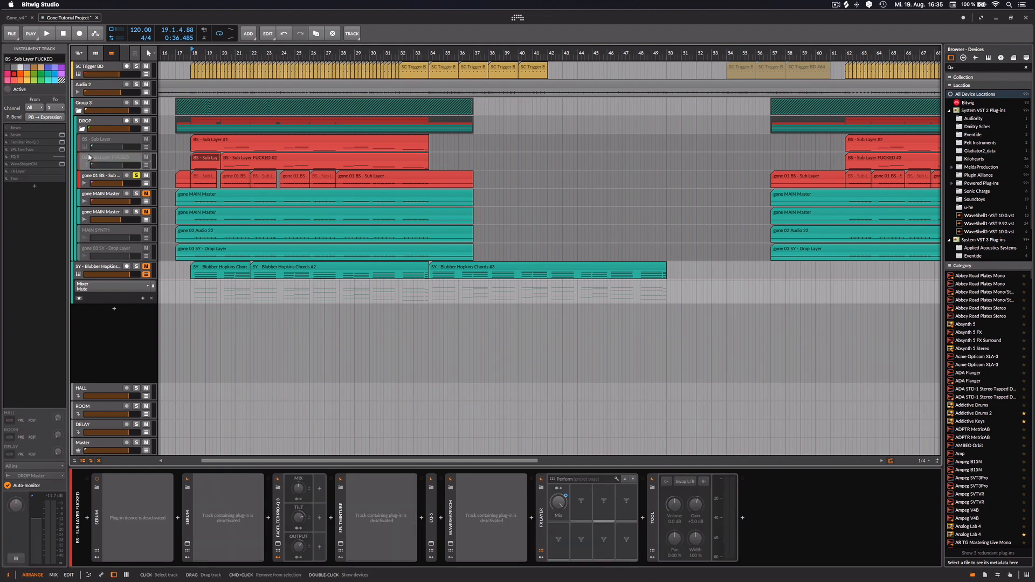
{"action": "key", "text": "Down"}
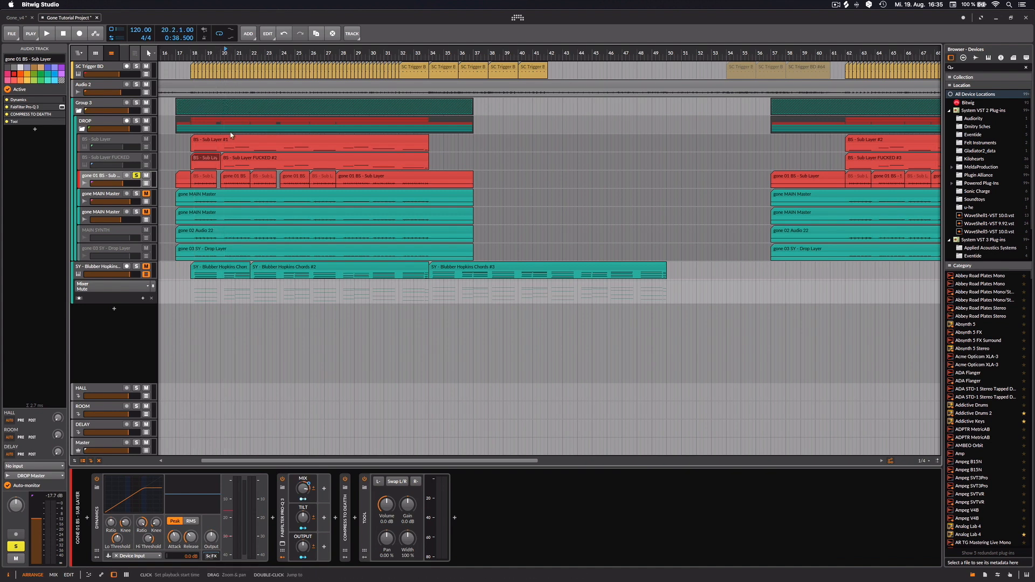
View the notes of BS - Sub Layer FUCKED #2 and the bounced audio, and play gone 01 BS - Sub Layer with its devices shown.
{"action": "double_click", "coordinate": [234, 161]}
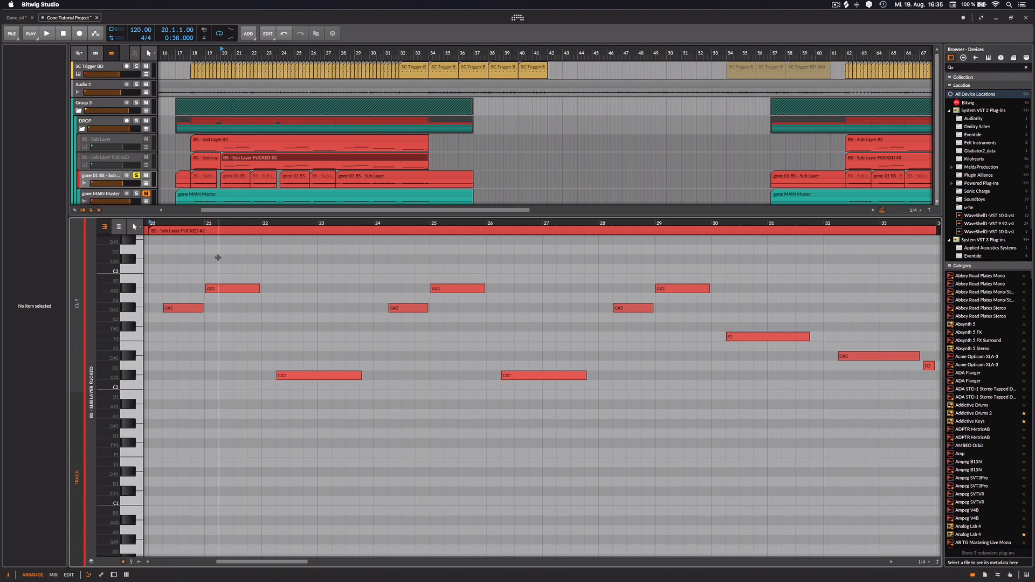
{"action": "left_click", "coordinate": [199, 176]}
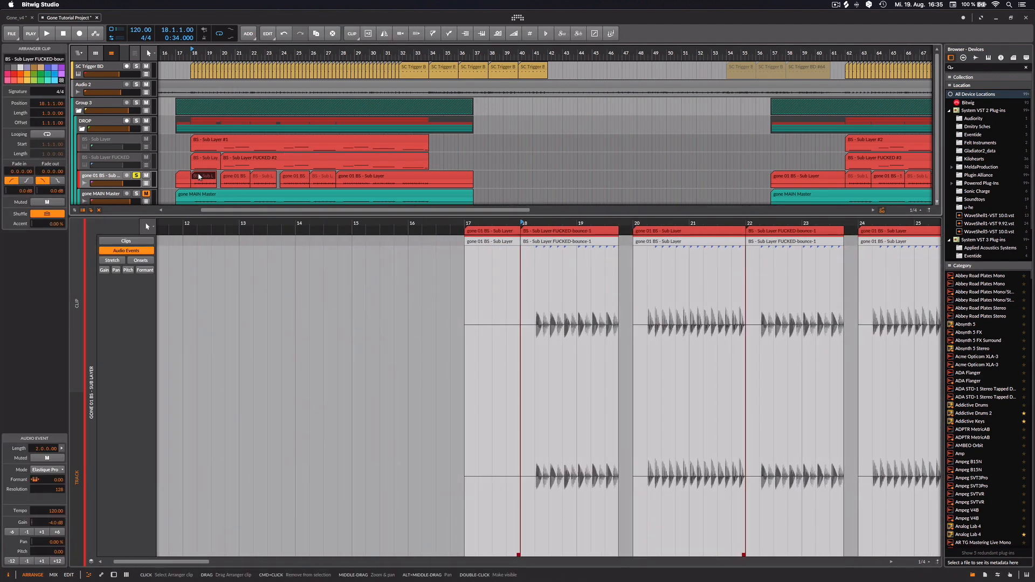
{"action": "key", "text": "d"}
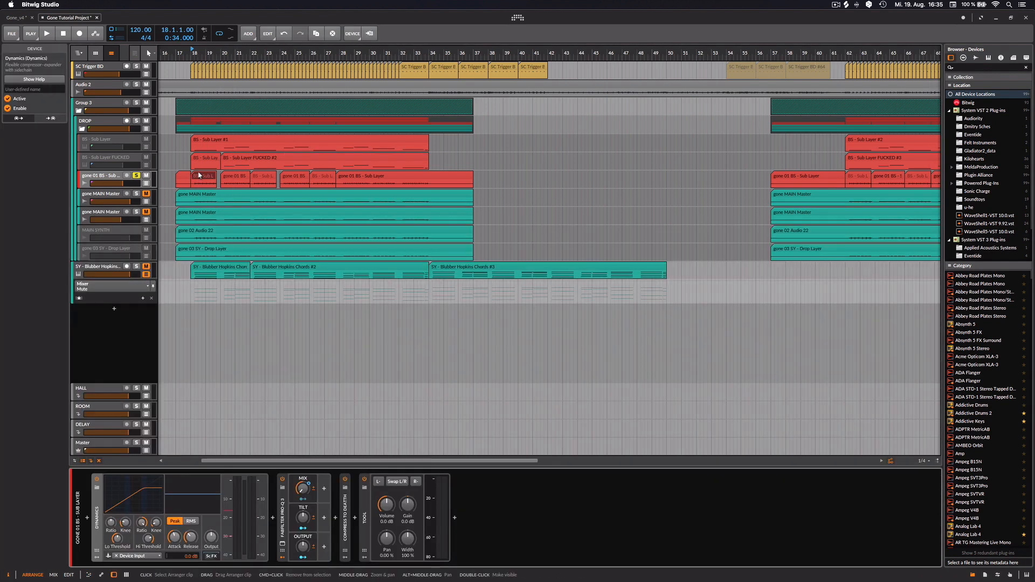
{"action": "key", "text": "space"}
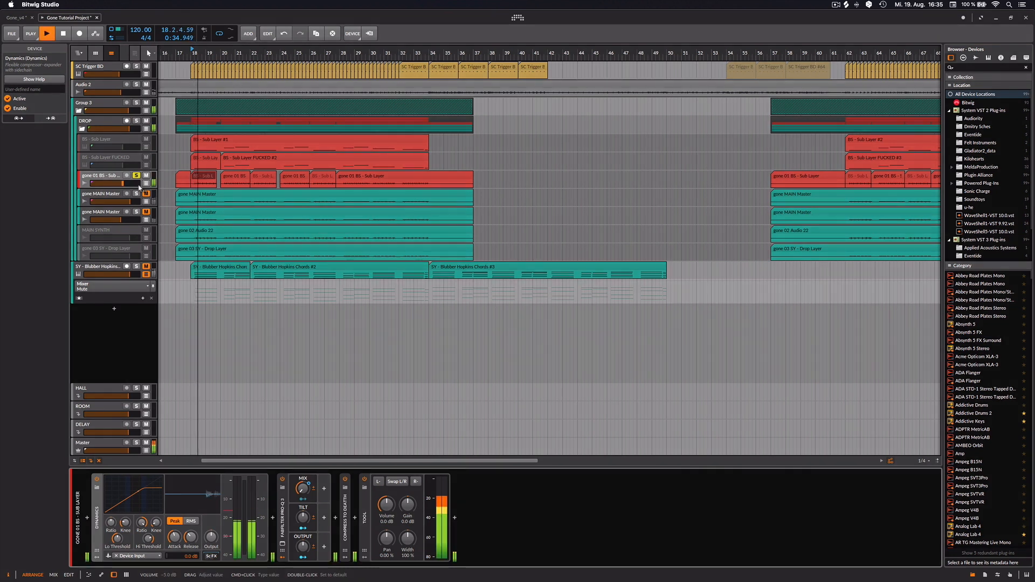